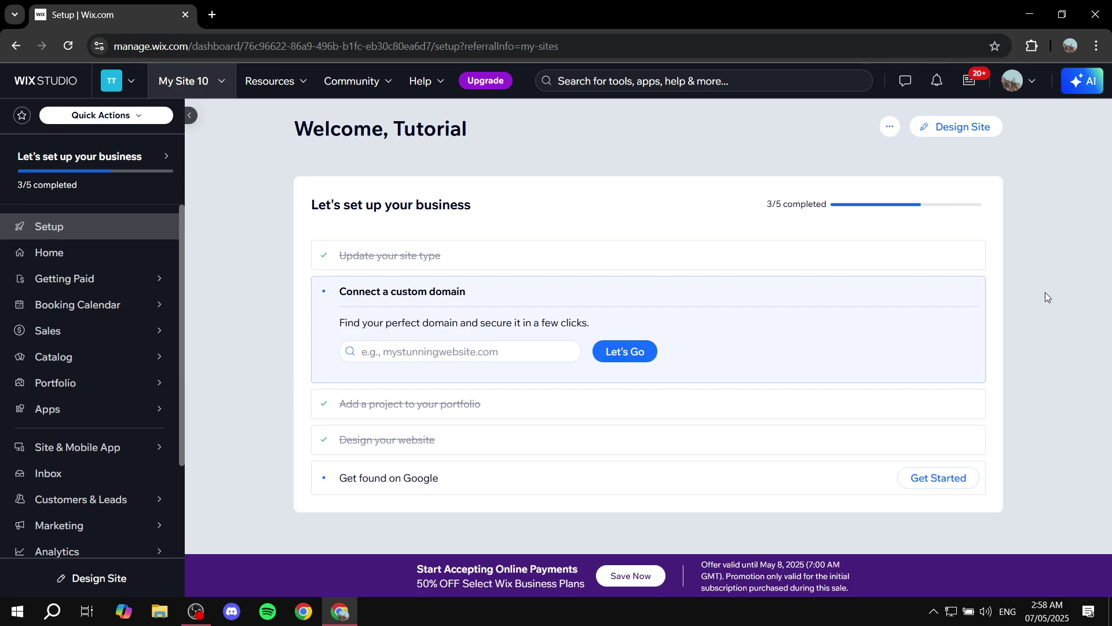
# Open the site in the design editor and search the app market for "Members area"
pyautogui.click(956, 128)
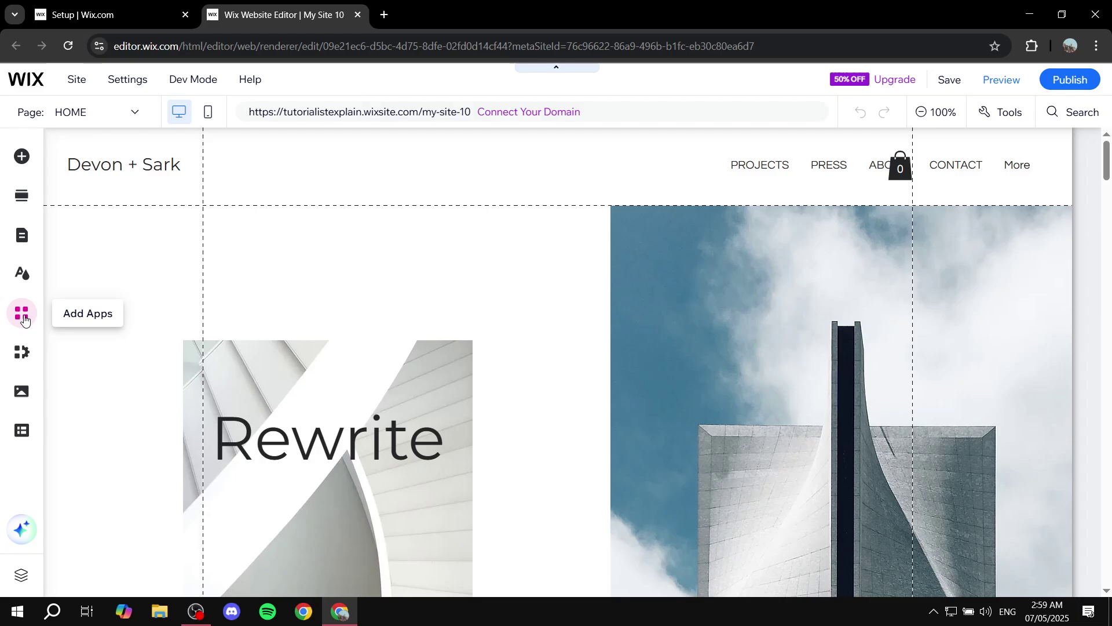
pyautogui.click(24, 319)
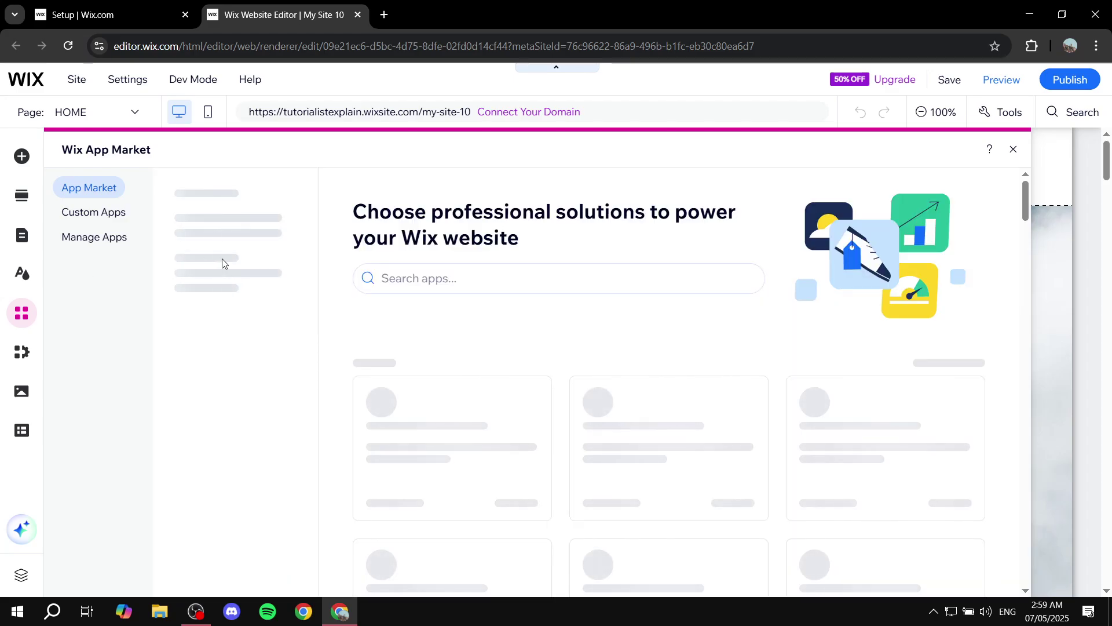
pyautogui.click(419, 282)
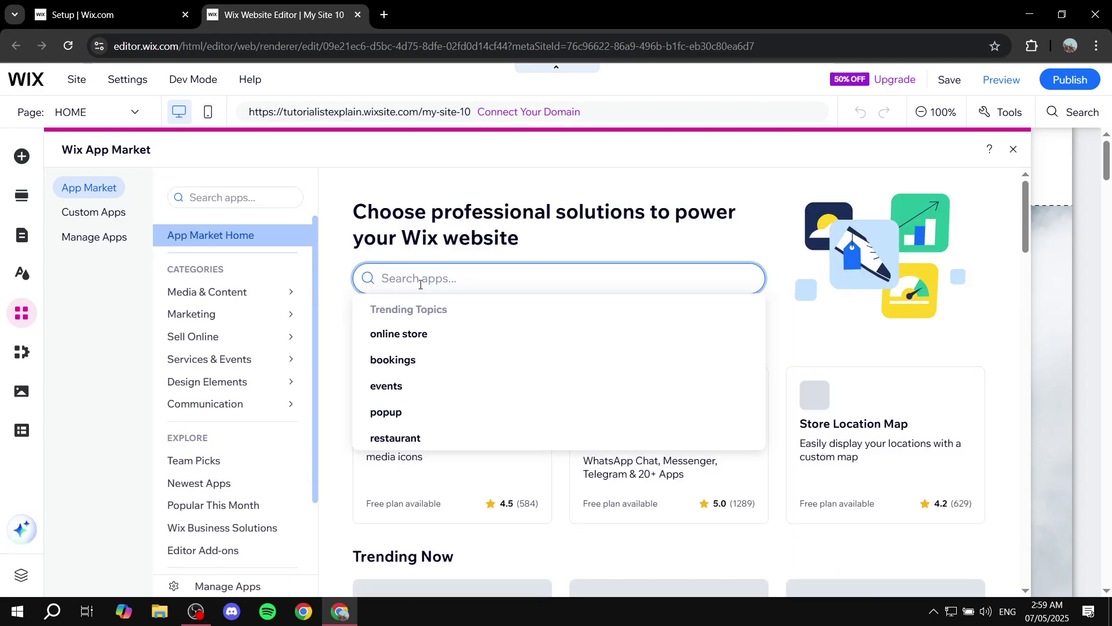
pyautogui.write('Mmebers ')
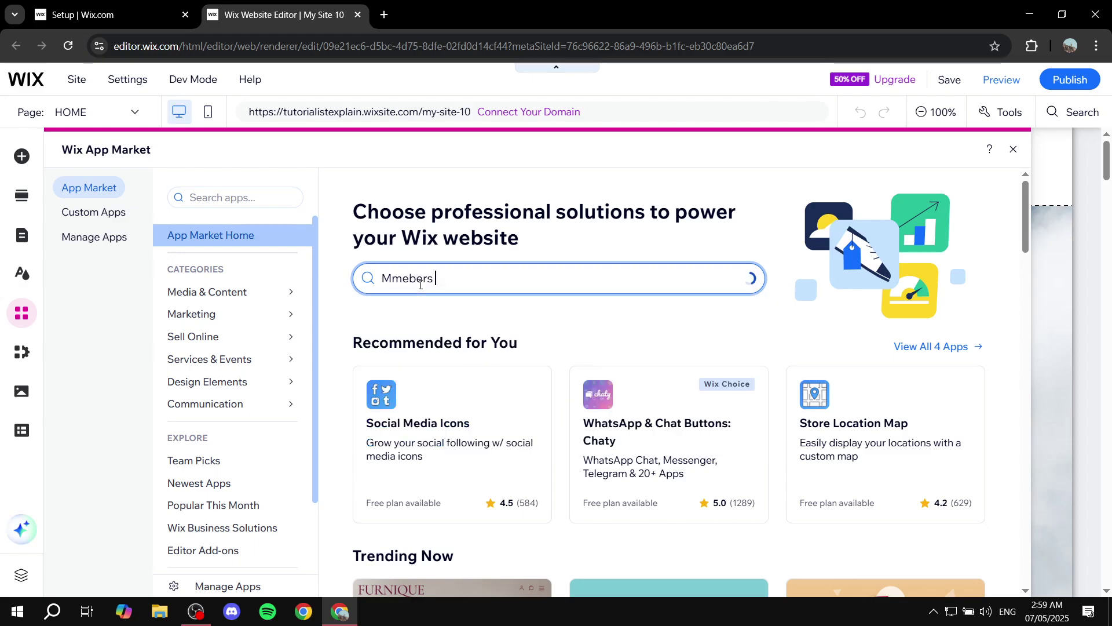
pyautogui.write('area')
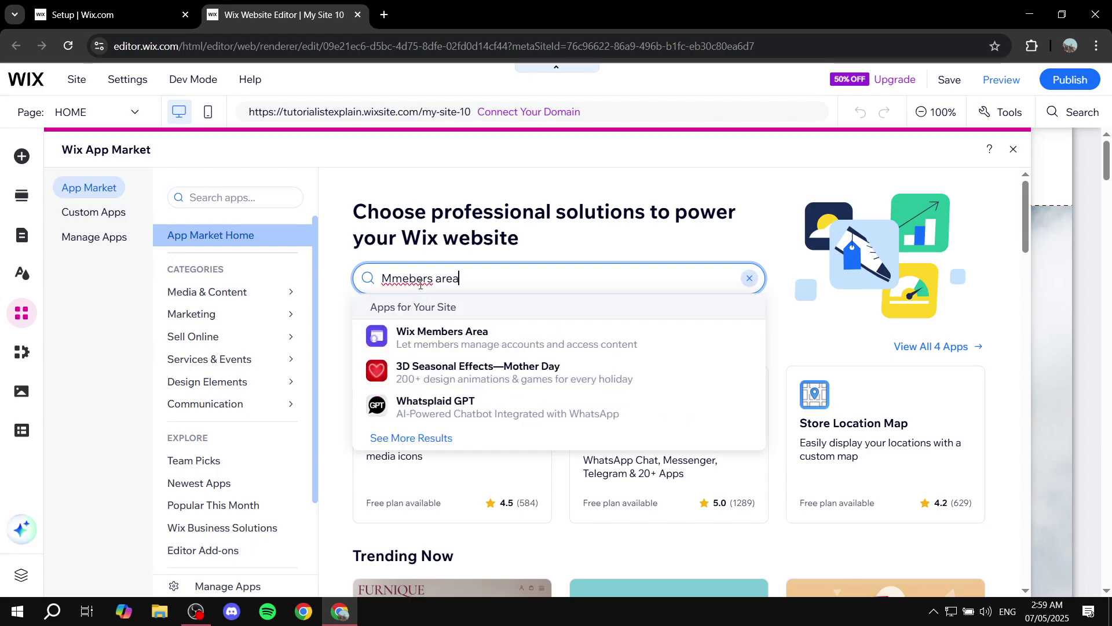
pyautogui.doubleClick(420, 284)
pyautogui.write('Members')
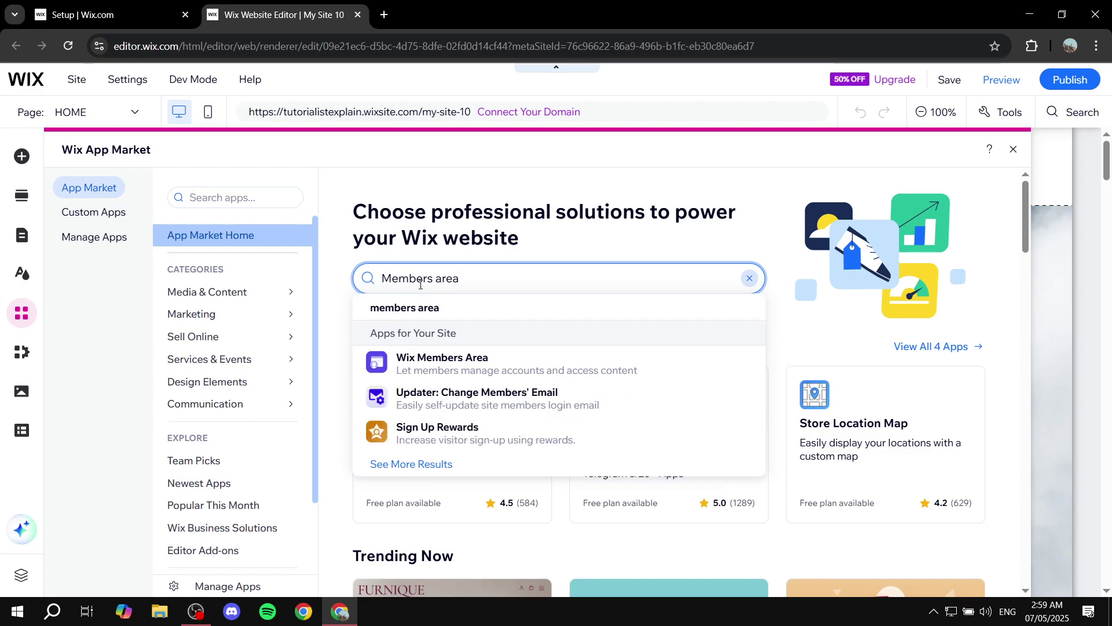
pyautogui.press('Return')
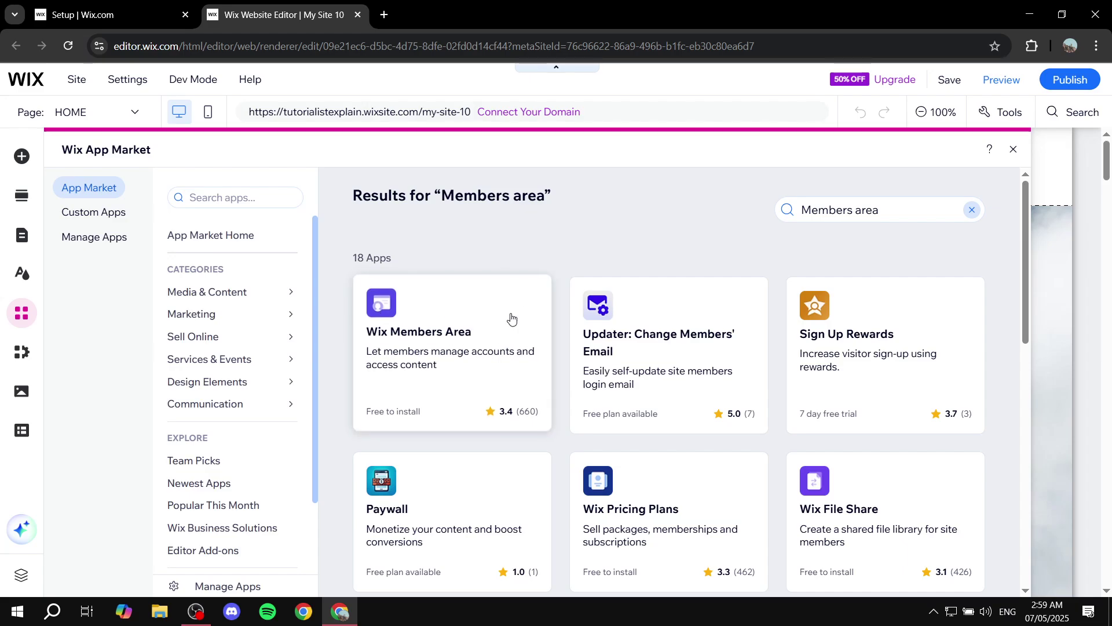
# Add the Wix Members Area app to the site and dismiss its introduction about pages for logged-in members
pyautogui.click(459, 350)
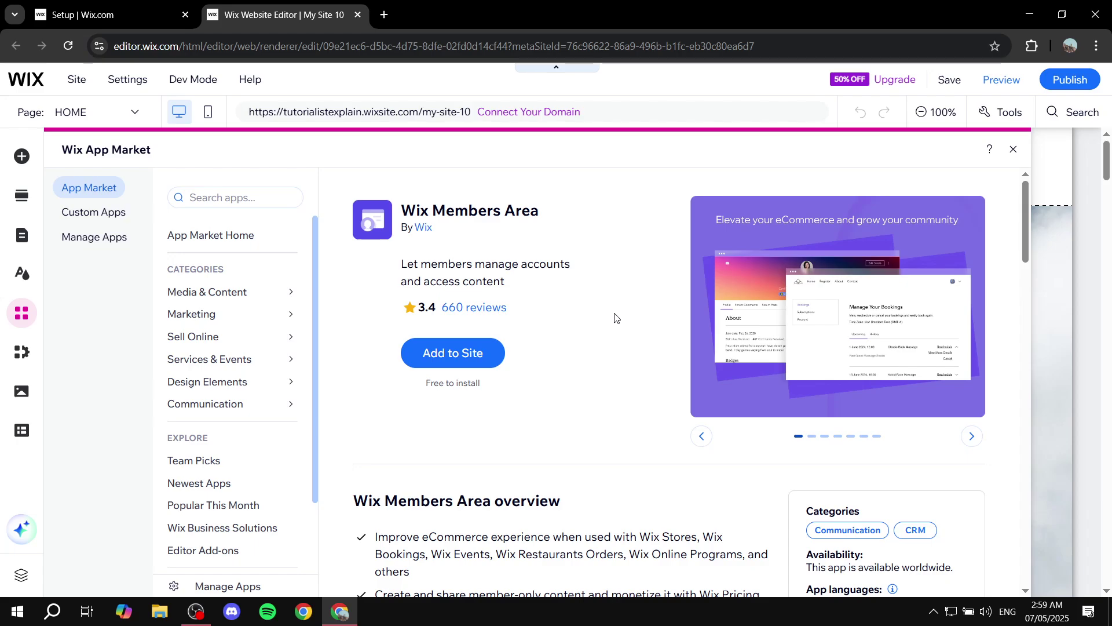
pyautogui.click(479, 361)
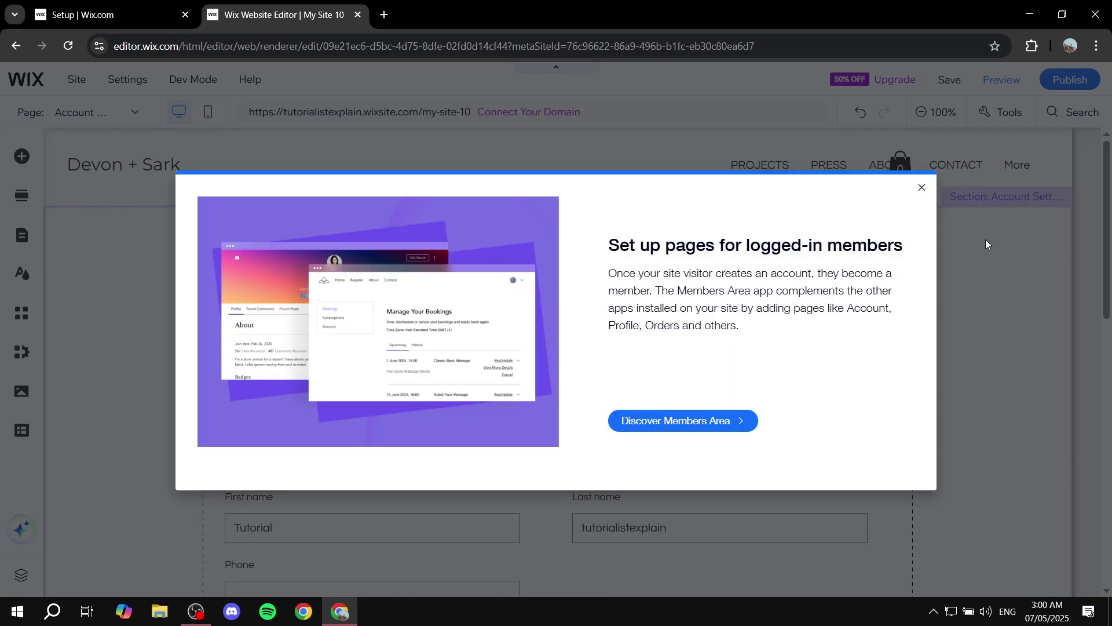
pyautogui.moveTo(586, 253); pyautogui.dragTo(916, 246)
pyautogui.moveTo(604, 276); pyautogui.dragTo(818, 274)
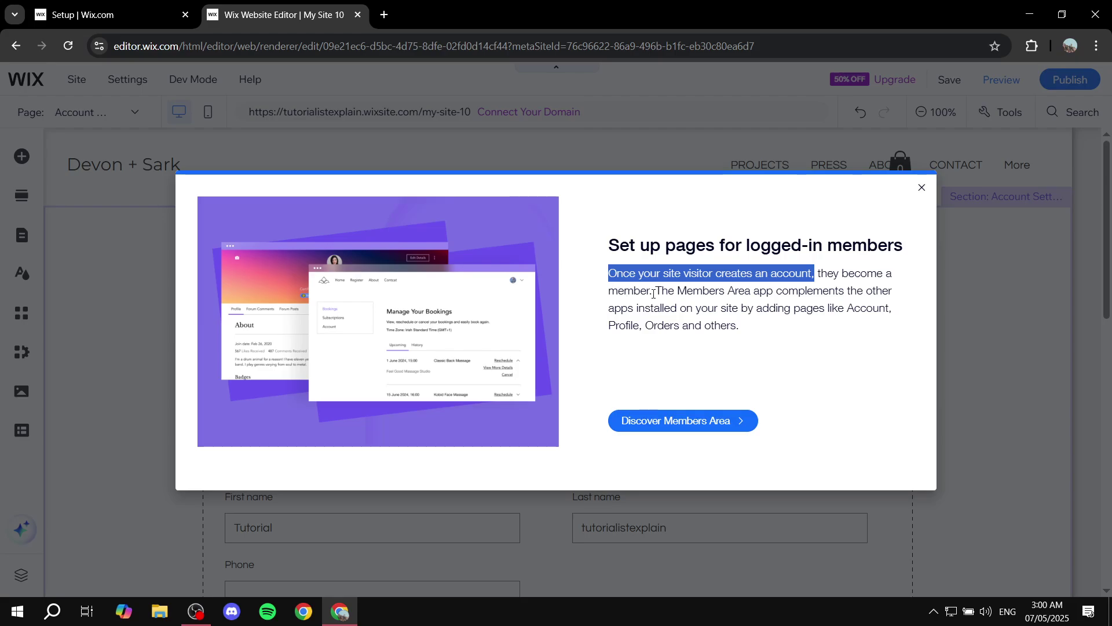
pyautogui.moveTo(655, 294); pyautogui.dragTo(741, 309)
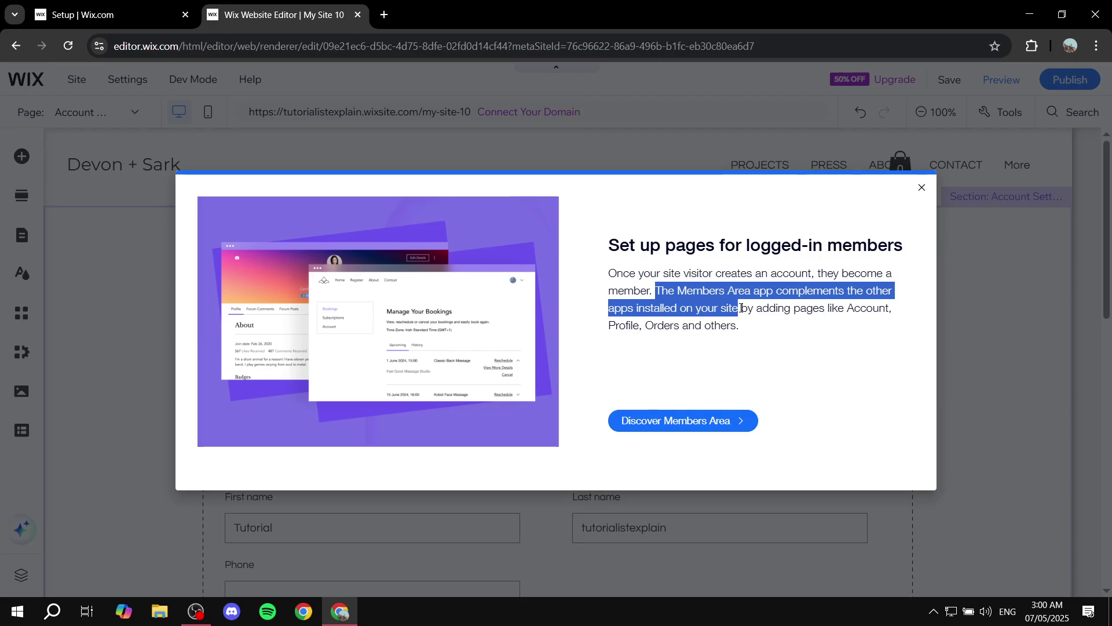
pyautogui.moveTo(741, 308); pyautogui.dragTo(868, 313)
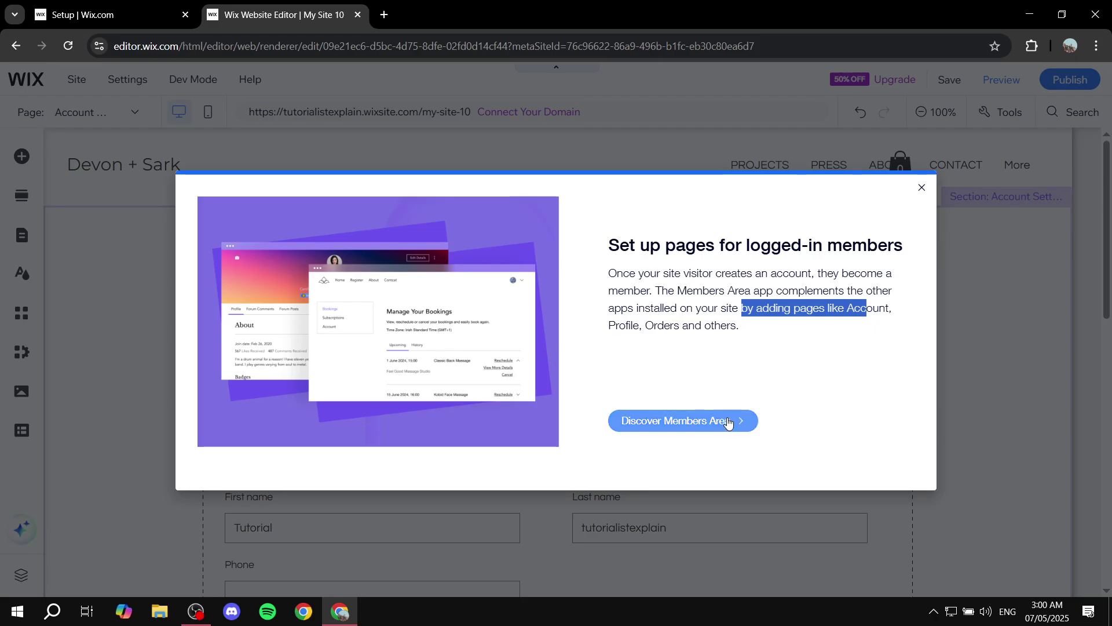
pyautogui.click(922, 187)
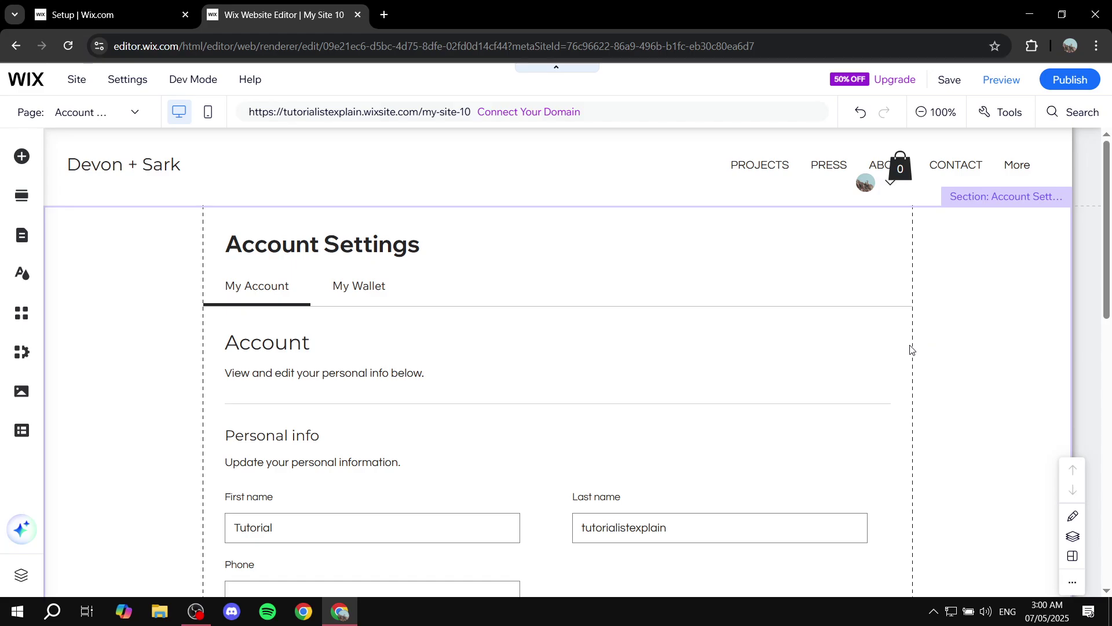
# Open the Member Signup Form settings from the site's Signup & Login pages and choose Default Form as the form visitors see
pyautogui.click(23, 235)
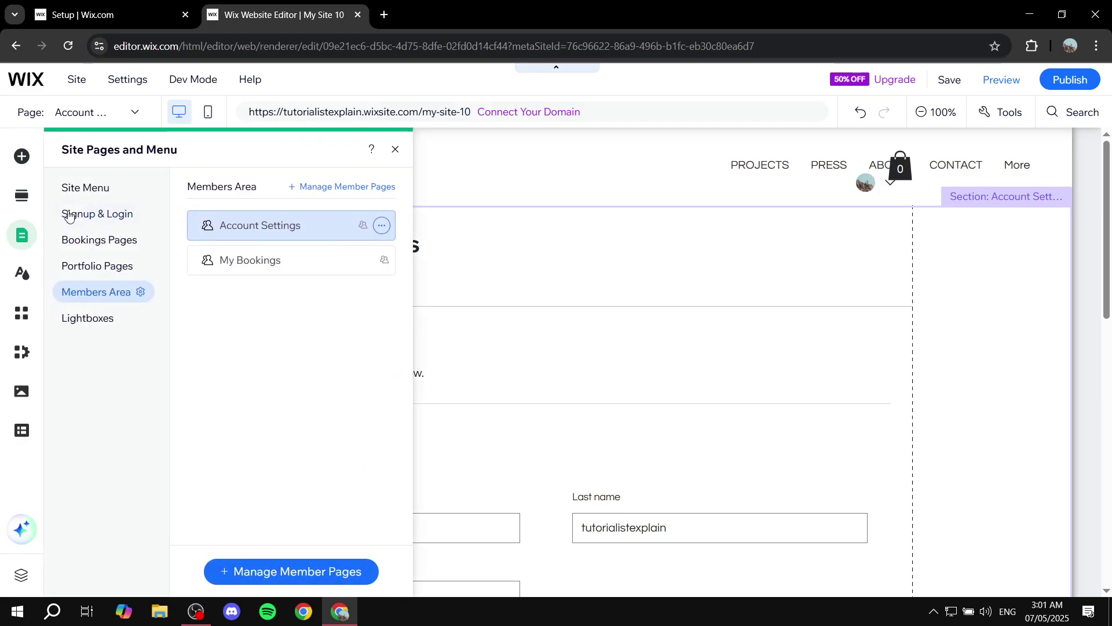
pyautogui.click(84, 188)
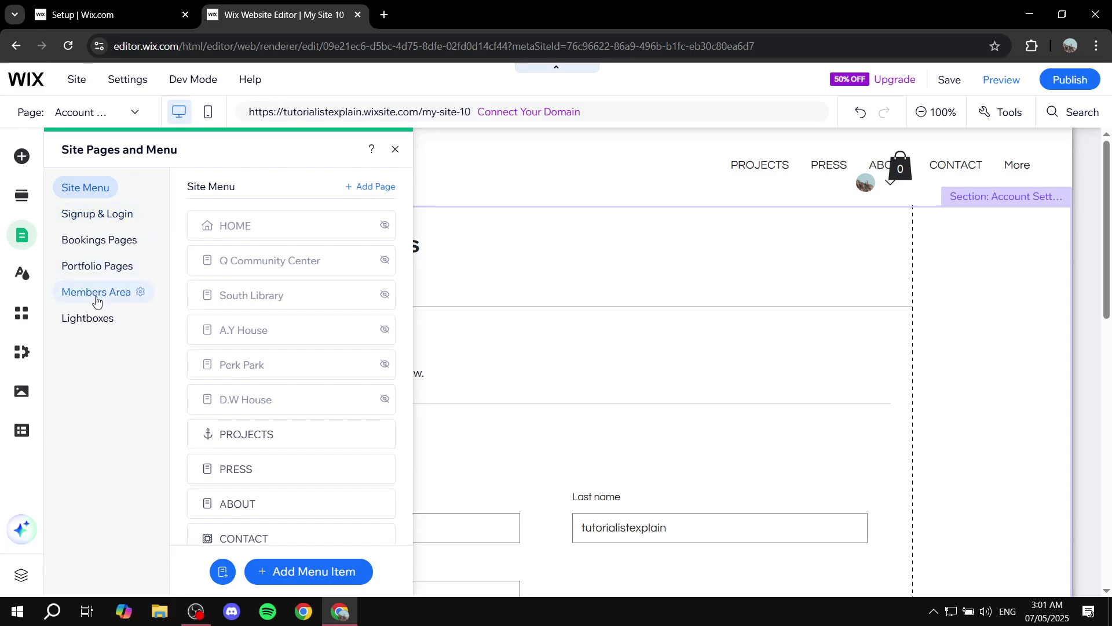
pyautogui.click(97, 218)
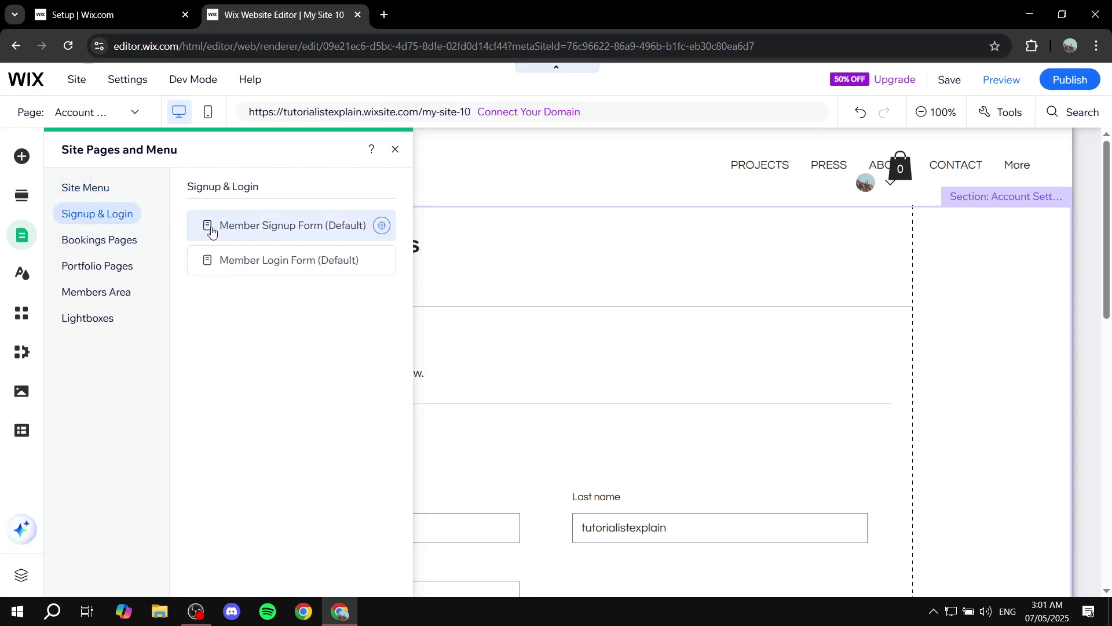
pyautogui.click(264, 232)
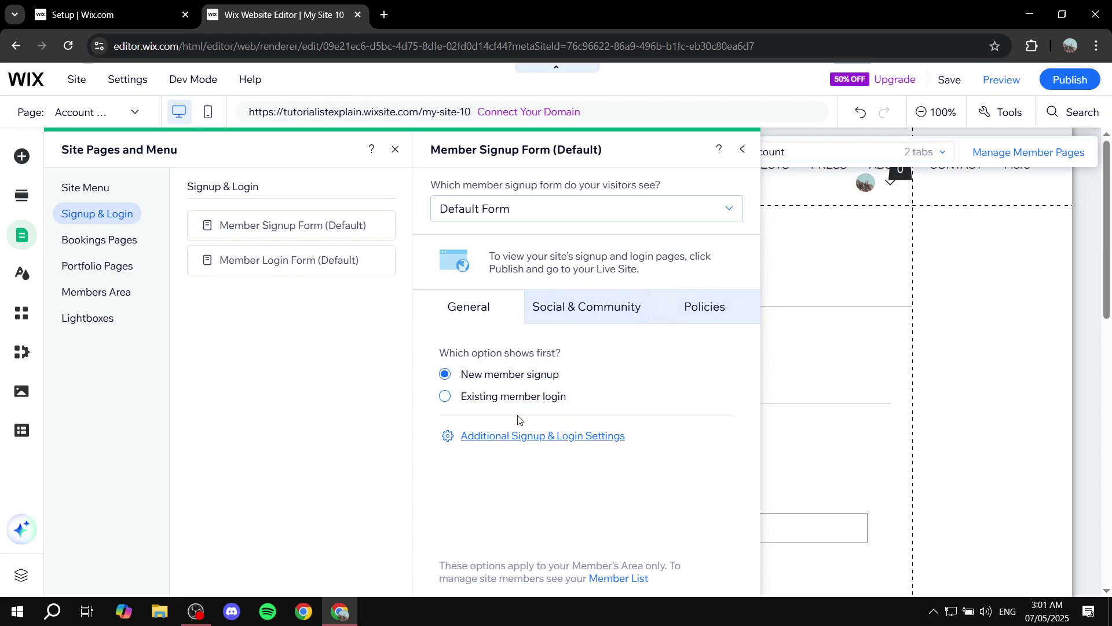
pyautogui.click(631, 209)
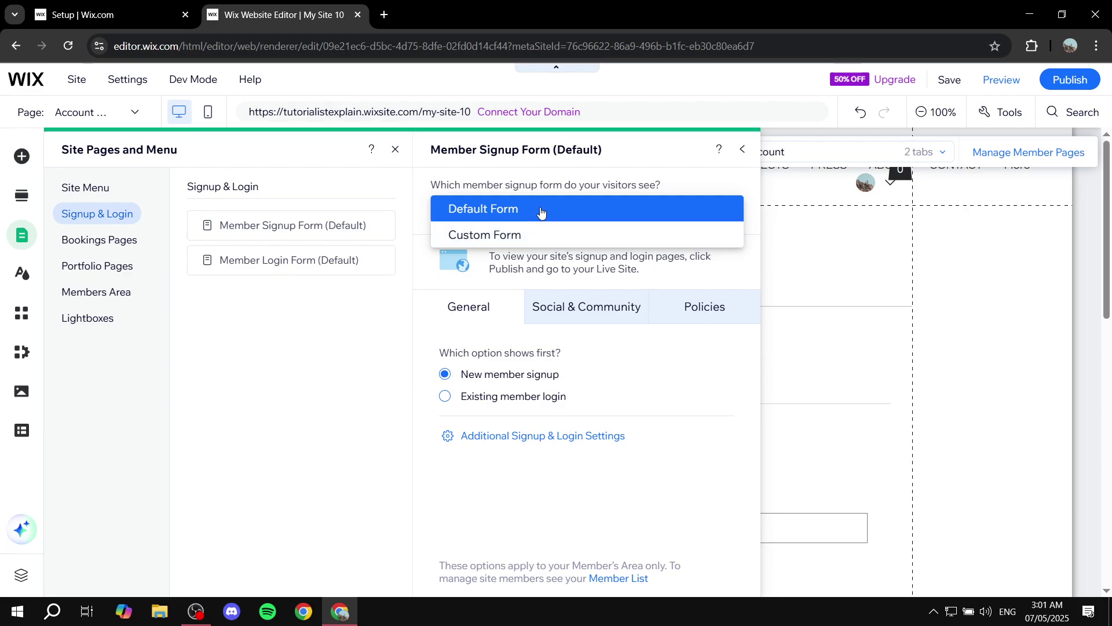
pyautogui.click(541, 213)
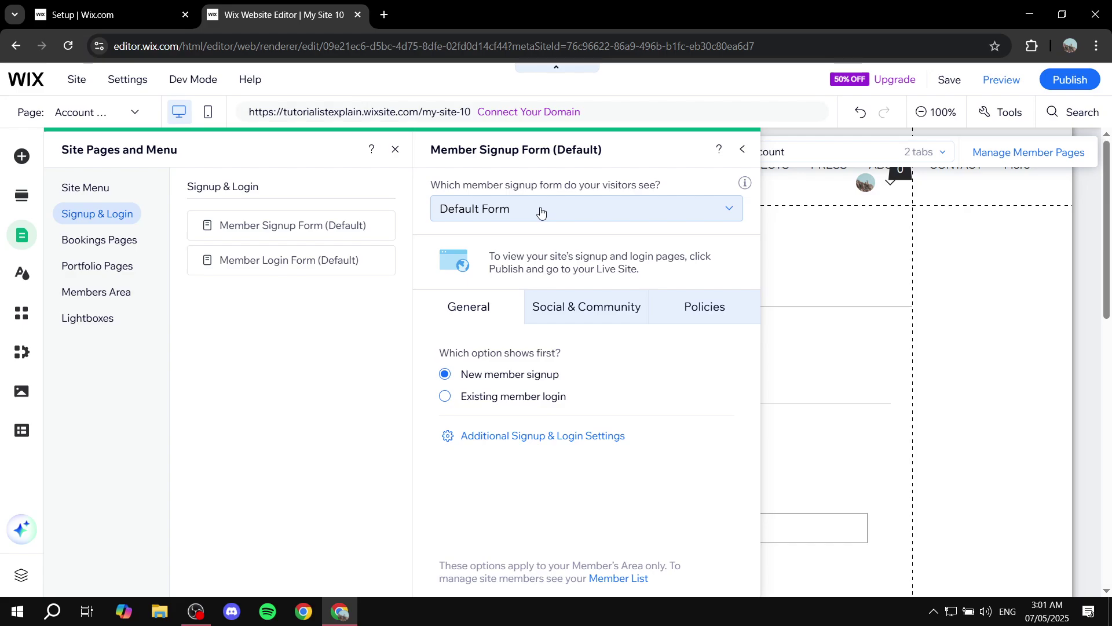
pyautogui.click(541, 212)
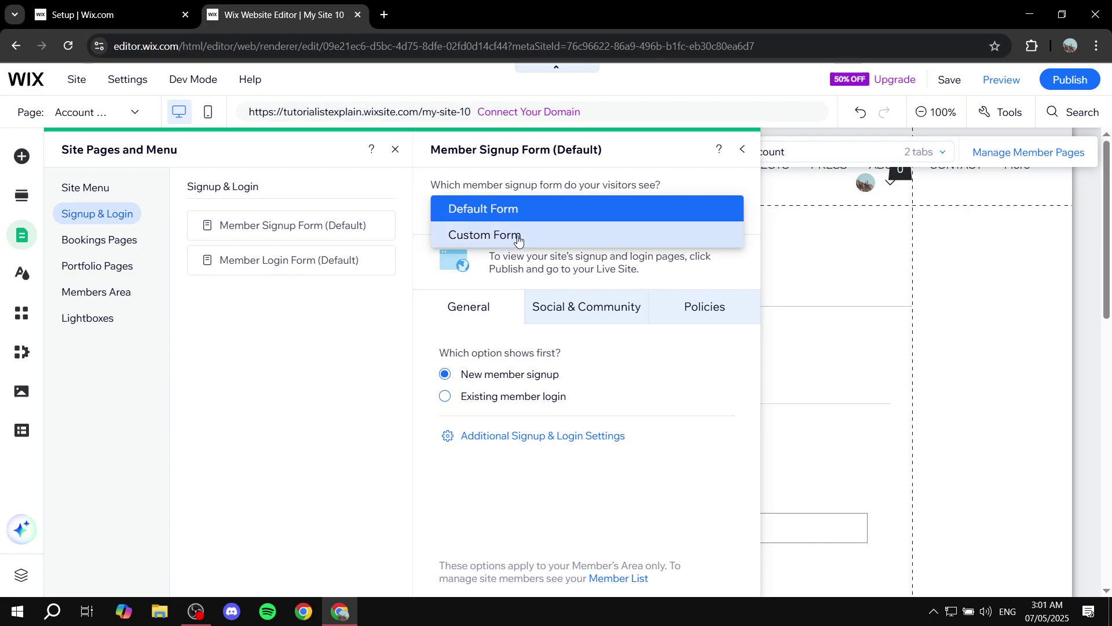
pyautogui.click(463, 210)
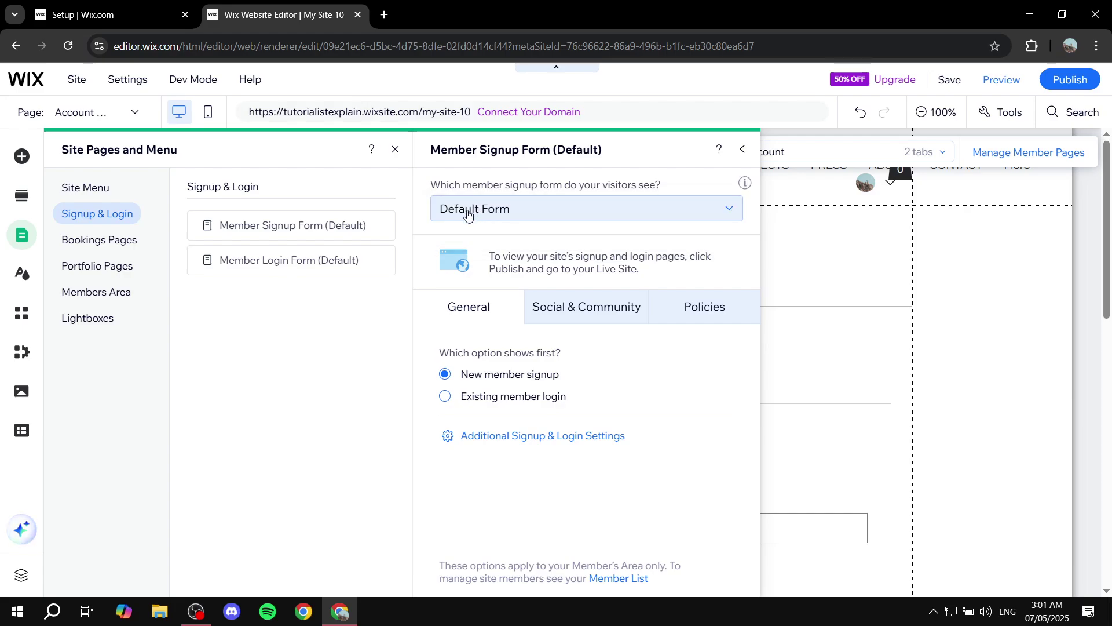
# Open the Member Login Form and the Signup & Login Security settings, and try both options for who can be a site member
pyautogui.click(306, 270)
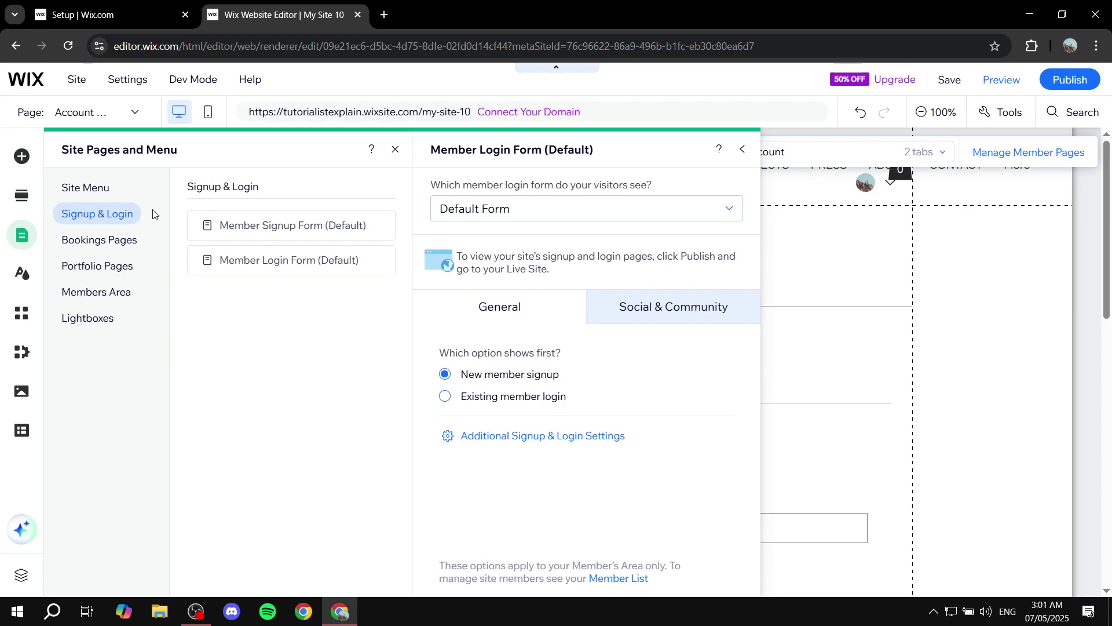
pyautogui.click(348, 219)
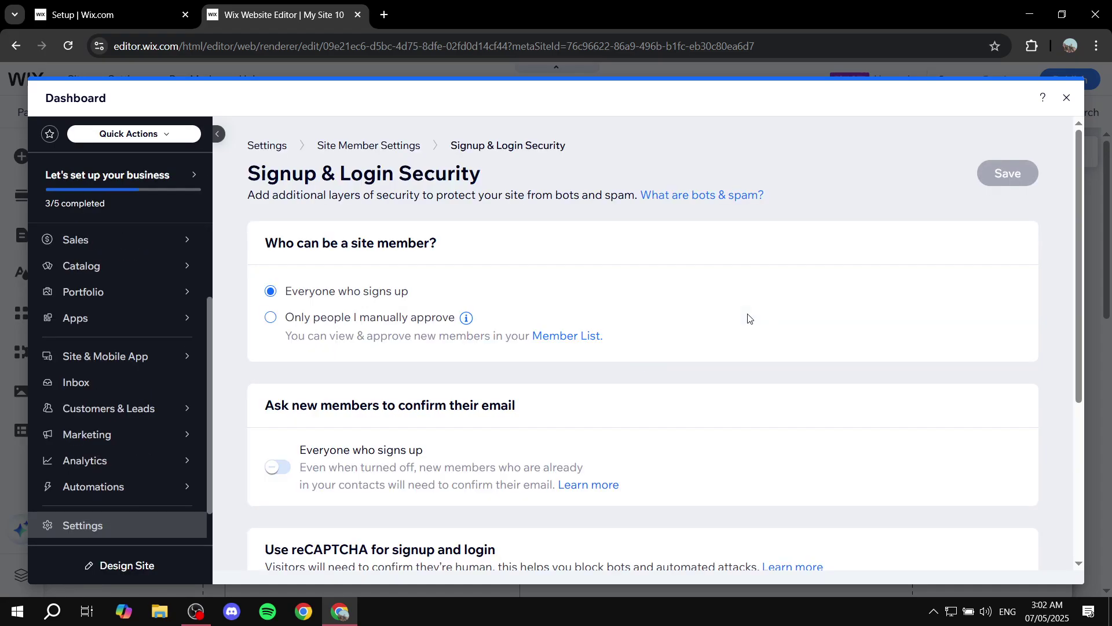
pyautogui.moveTo(259, 245); pyautogui.dragTo(464, 248)
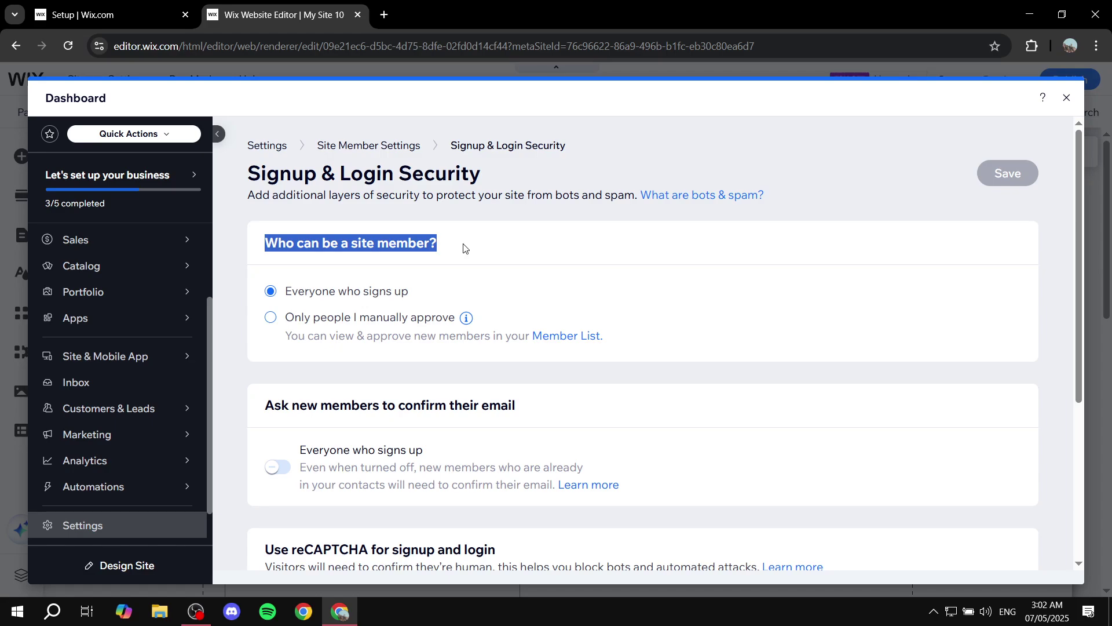
pyautogui.click(465, 248)
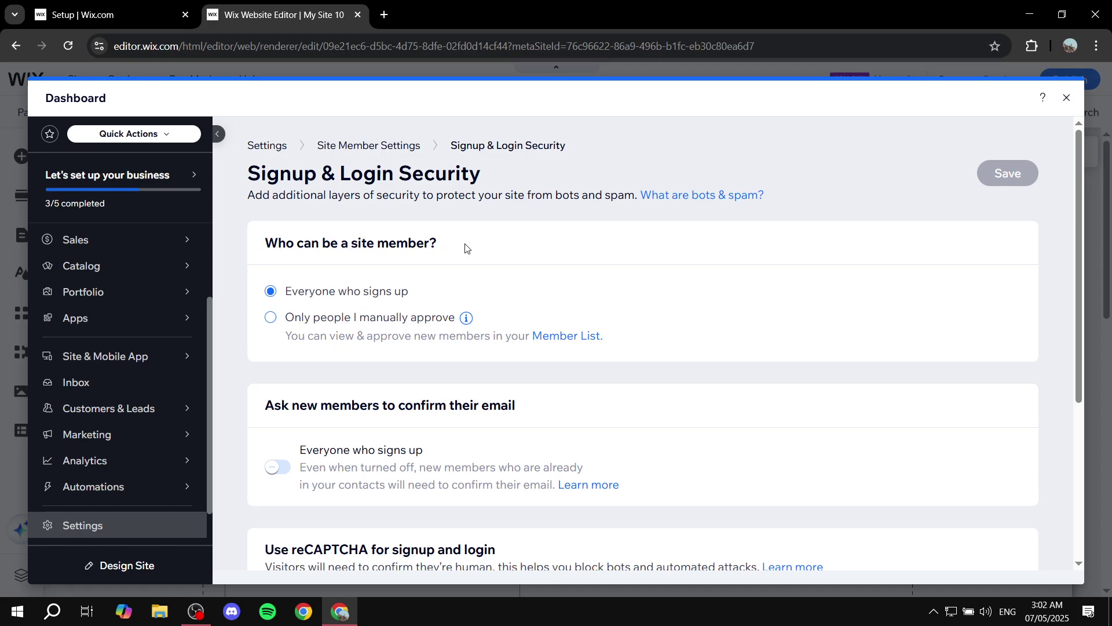
pyautogui.click(326, 327)
pyautogui.click(317, 297)
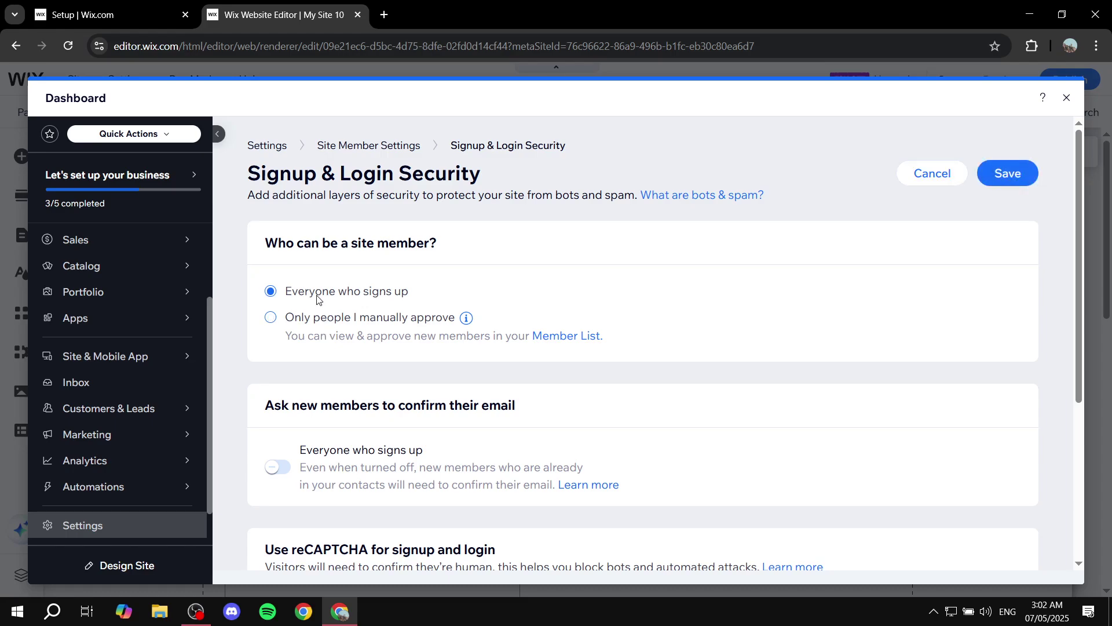
# Review the email confirmation and reCAPTCHA options for new members, and leave the security settings without saving
pyautogui.scroll(-4, 467, 370)
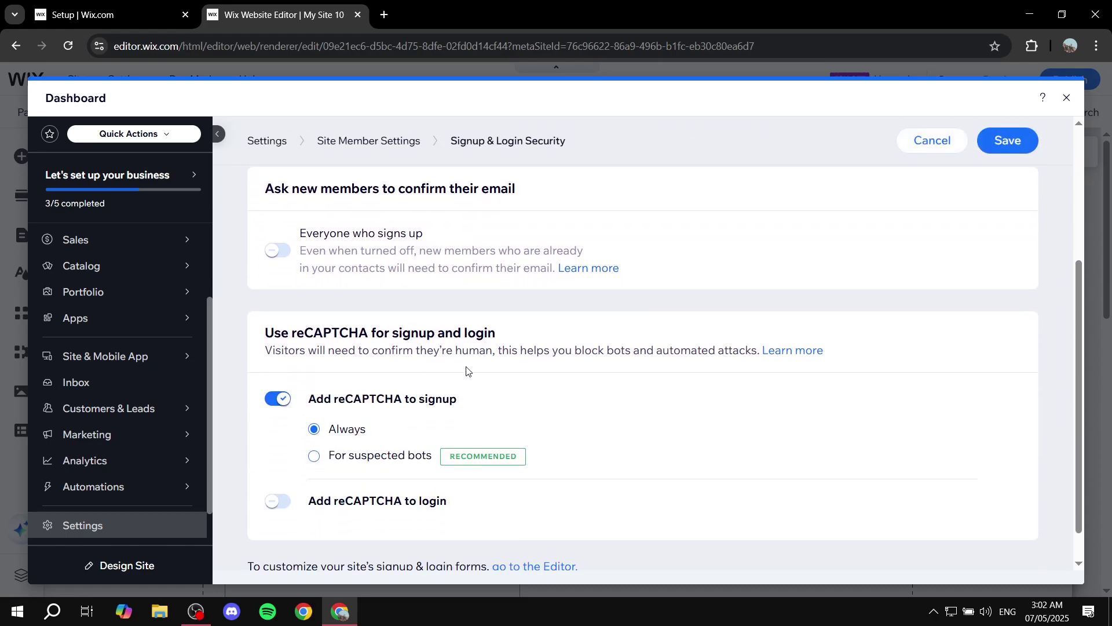
pyautogui.moveTo(387, 189); pyautogui.dragTo(566, 183)
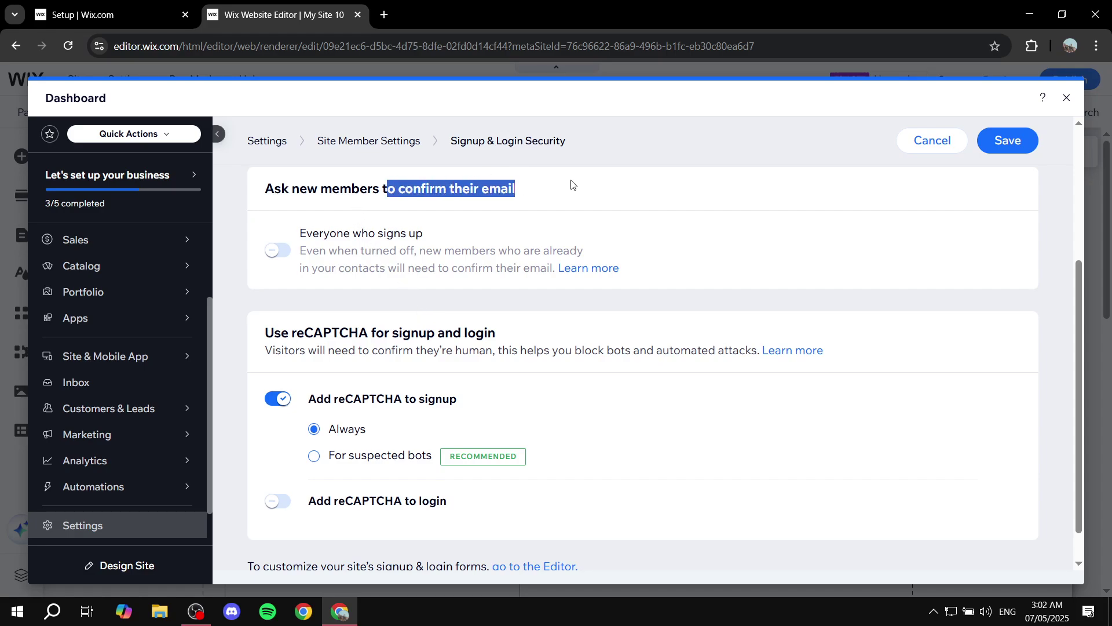
pyautogui.click(571, 184)
pyautogui.scroll(-1, 586, 316)
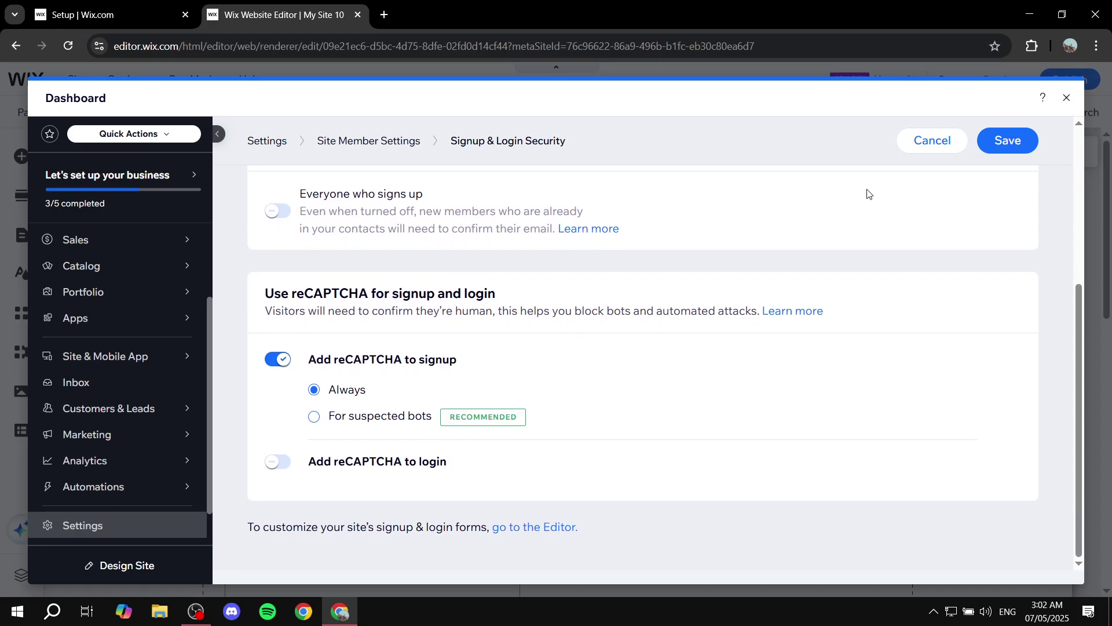
pyautogui.click(953, 139)
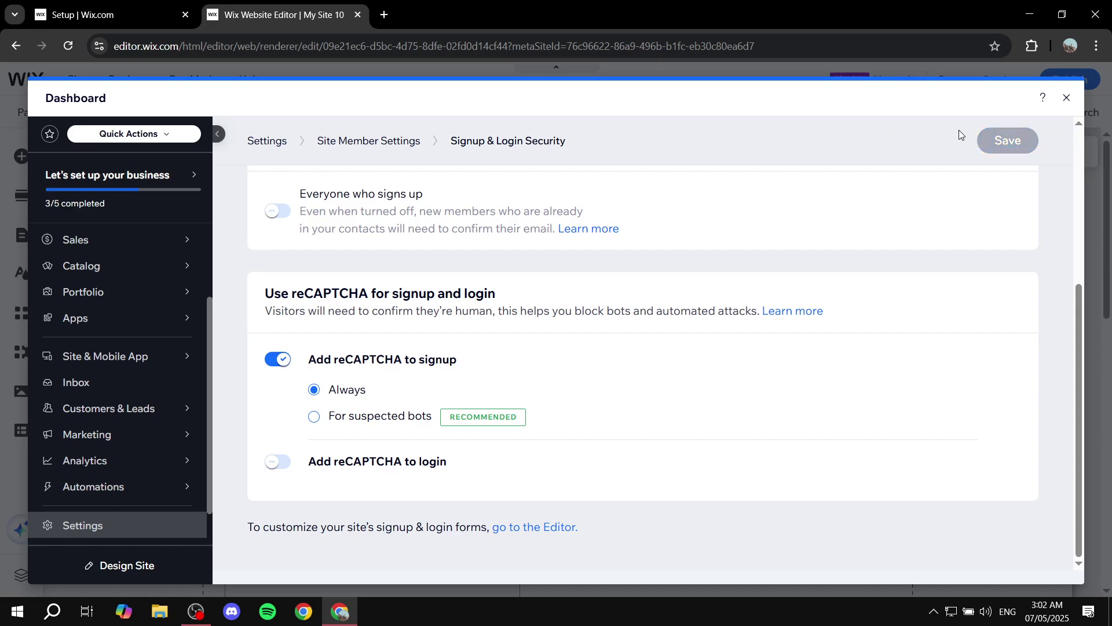
pyautogui.click(1067, 98)
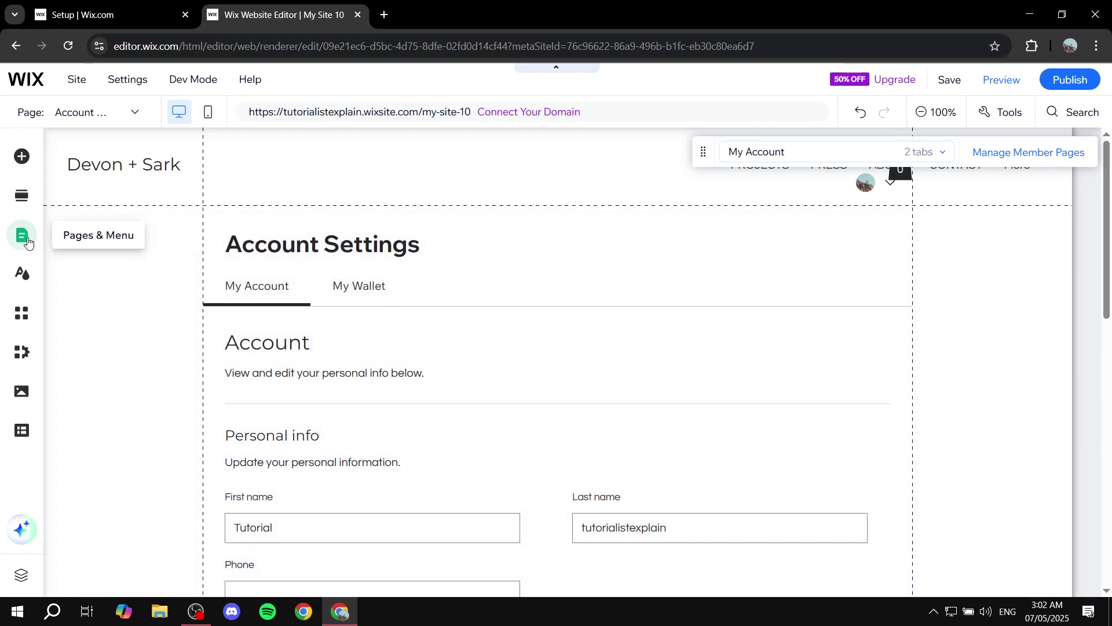
# Examine the Members Area page list and the personal and login info sections of the Account Settings page
pyautogui.click(22, 236)
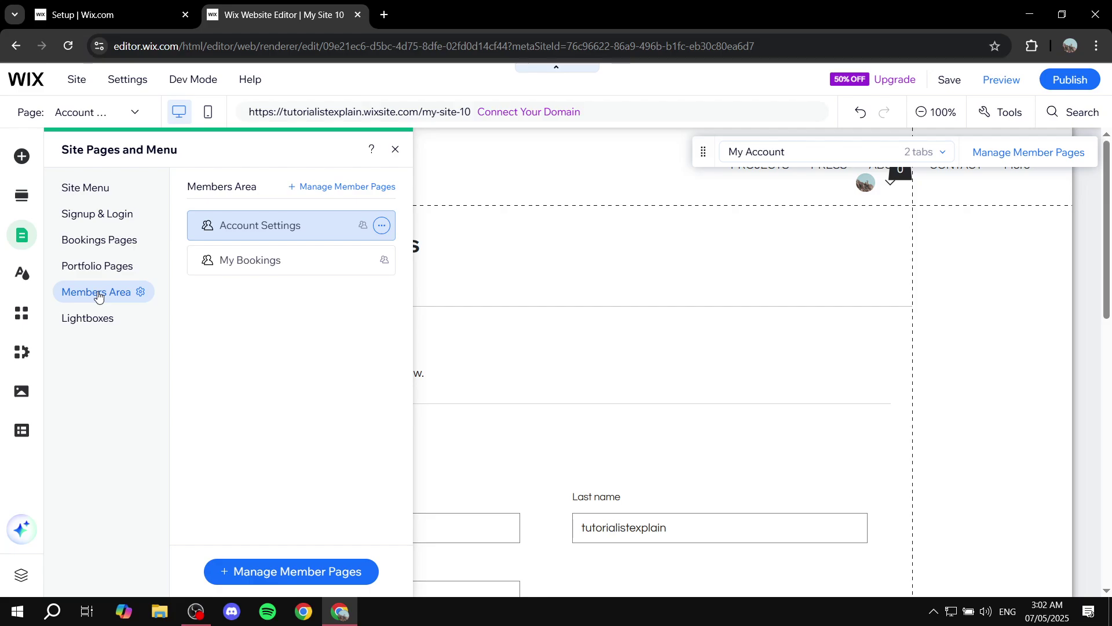
pyautogui.click(396, 149)
pyautogui.scroll(-5, 589, 333)
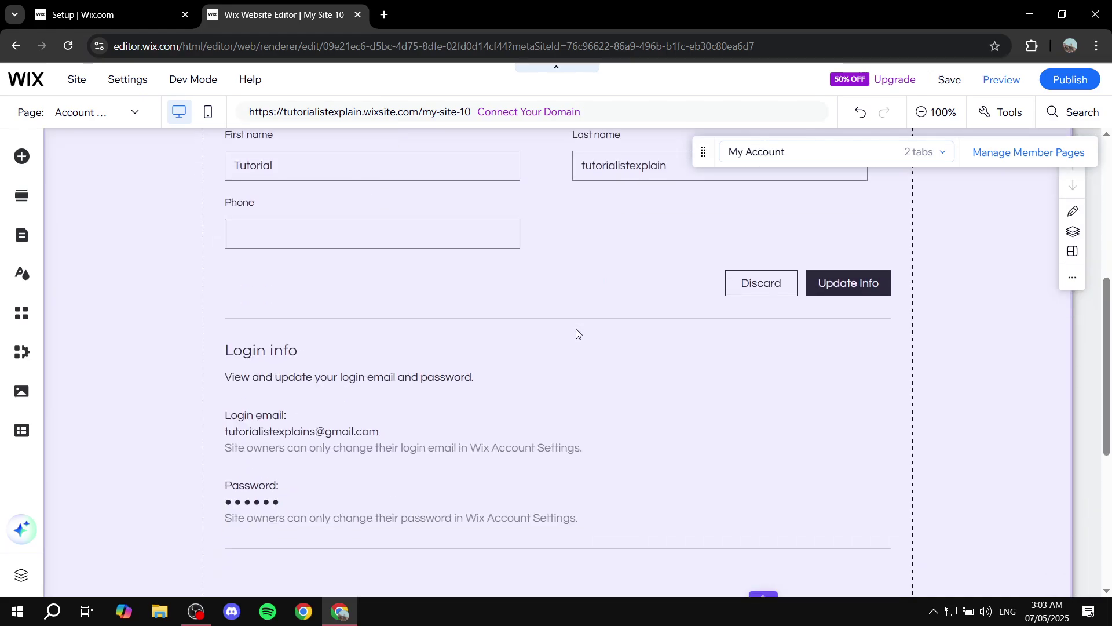
pyautogui.scroll(6, 576, 328)
pyautogui.scroll(-6, 575, 327)
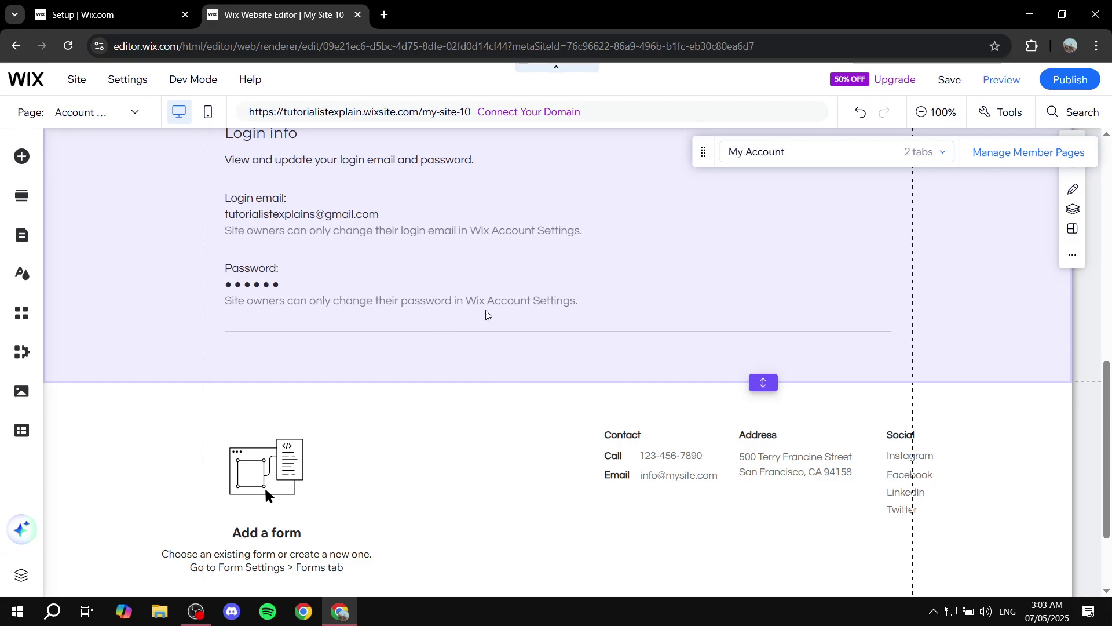
pyautogui.scroll(2, 486, 315)
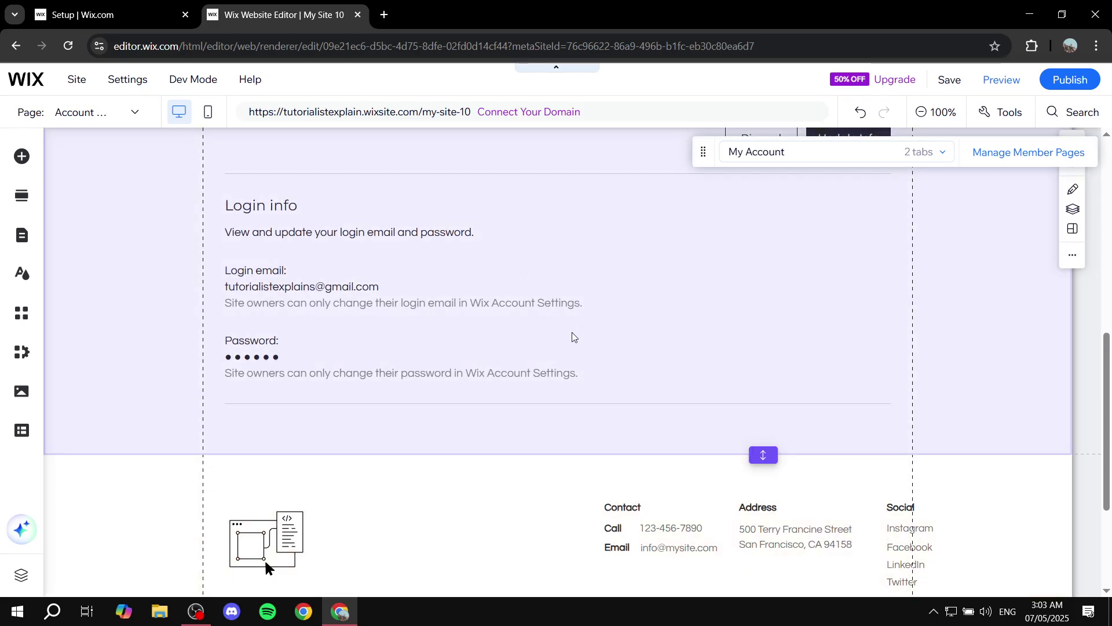
# Open the My Bookings member page from the Members Area page list and view it without the page list
pyautogui.scroll(5, 571, 332)
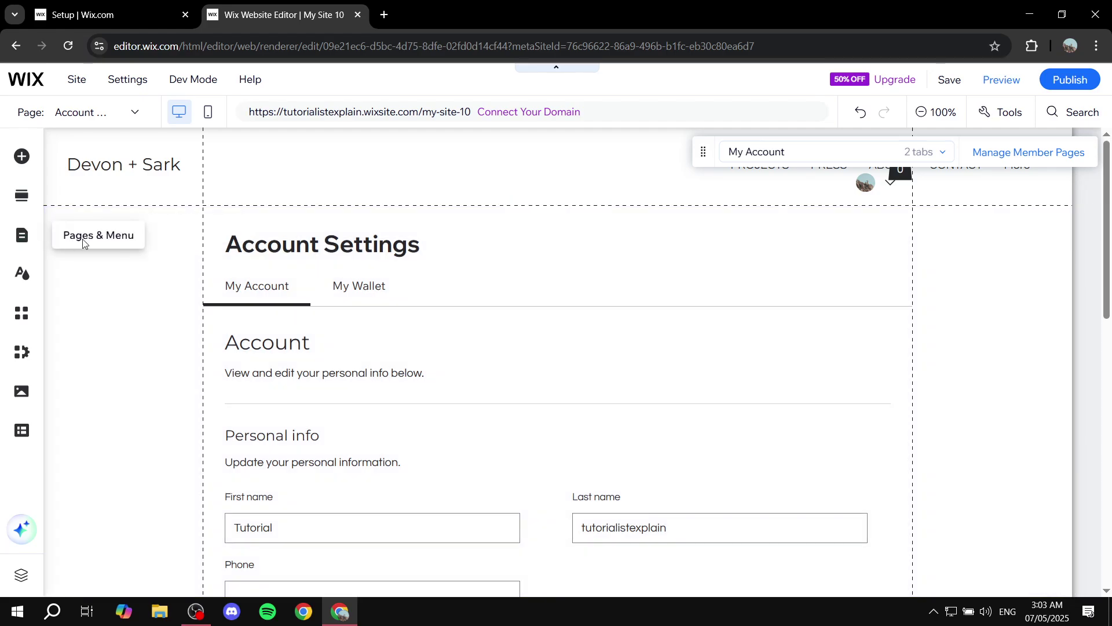
pyautogui.click(81, 240)
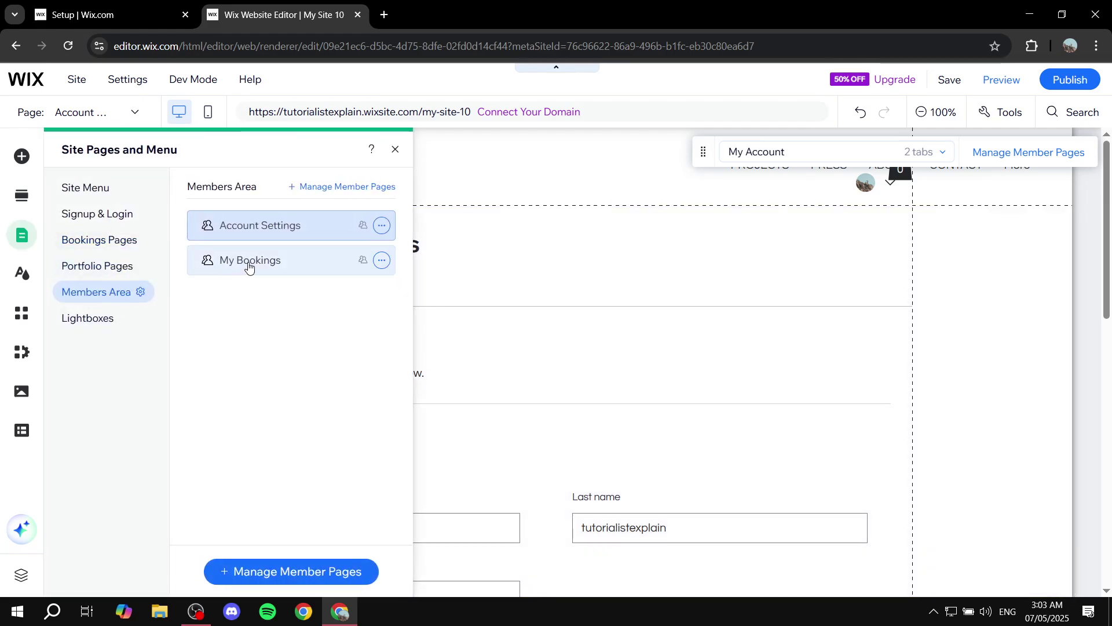
pyautogui.click(249, 262)
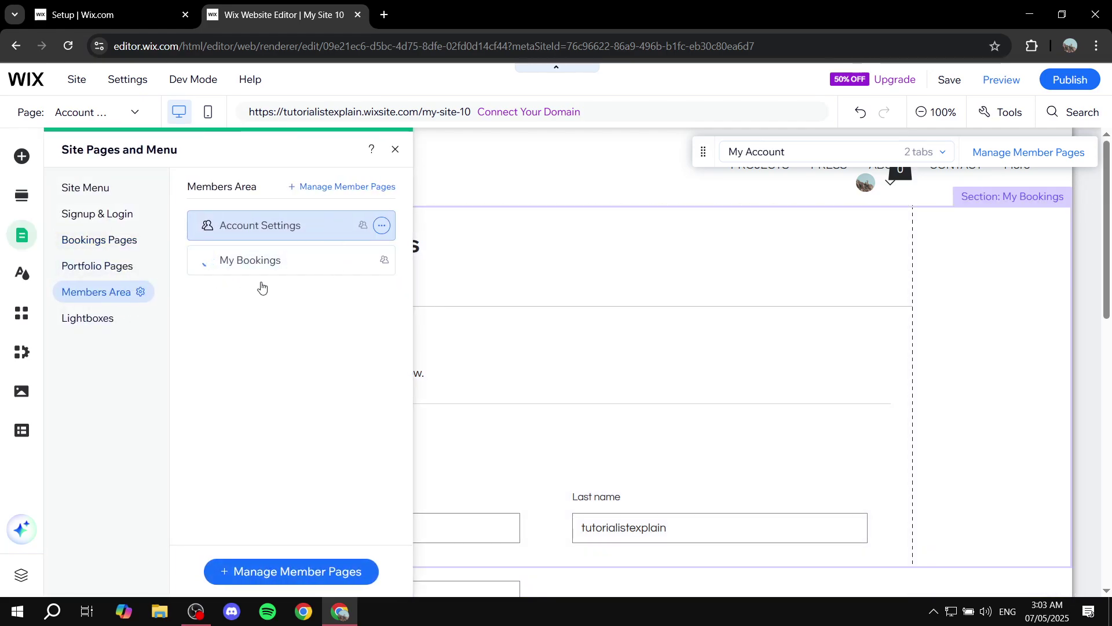
pyautogui.click(396, 150)
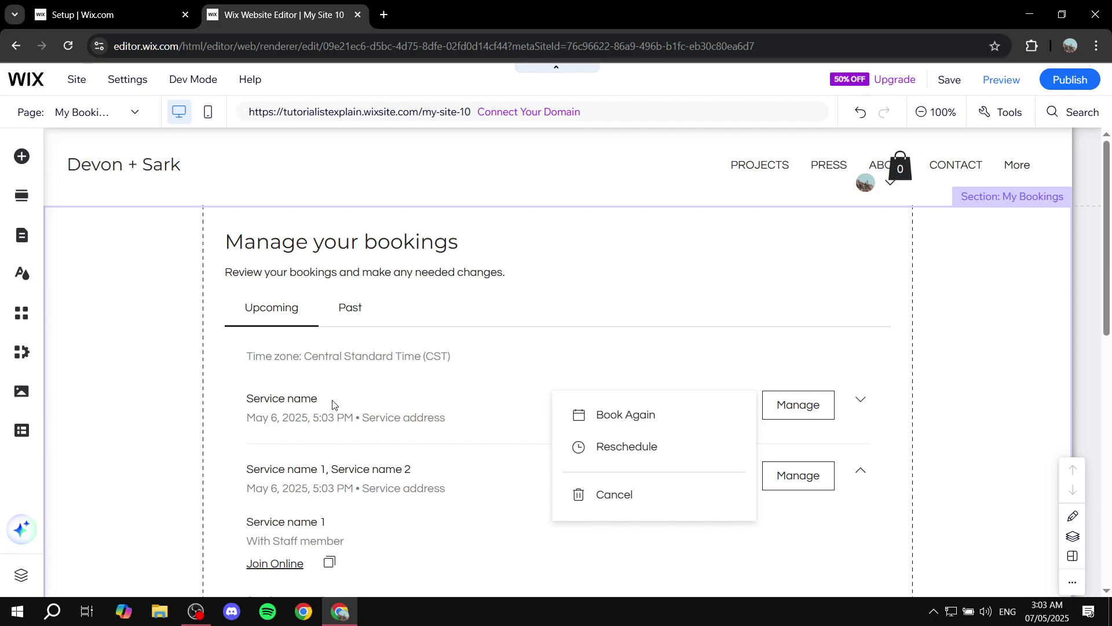
# Add the Profile page and a Custom Member Page to the Members Area, and leave the page list
pyautogui.click(19, 237)
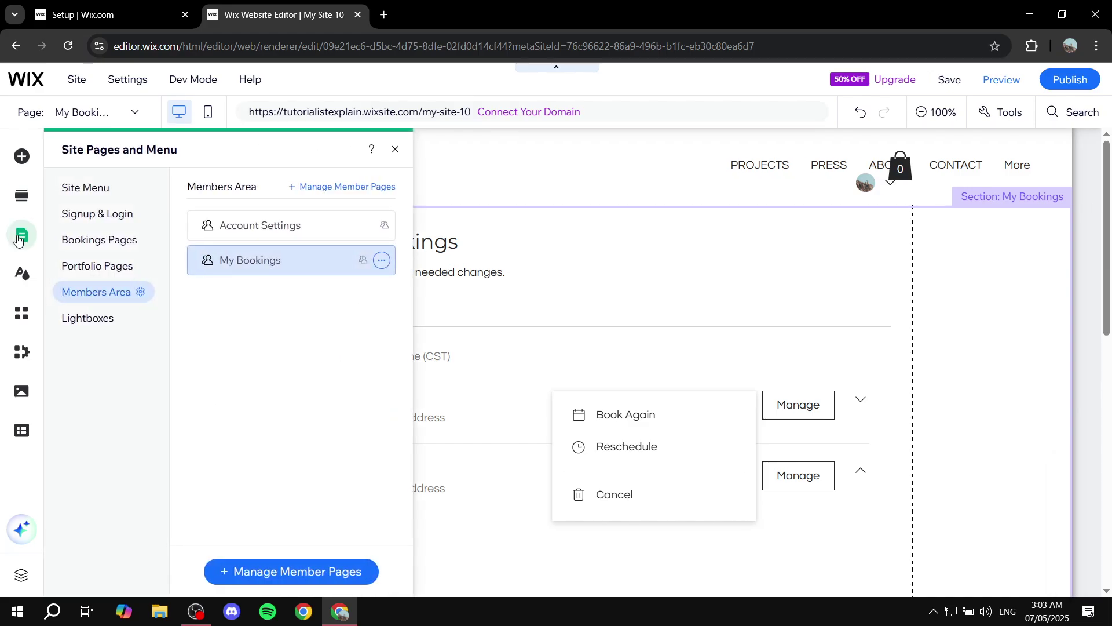
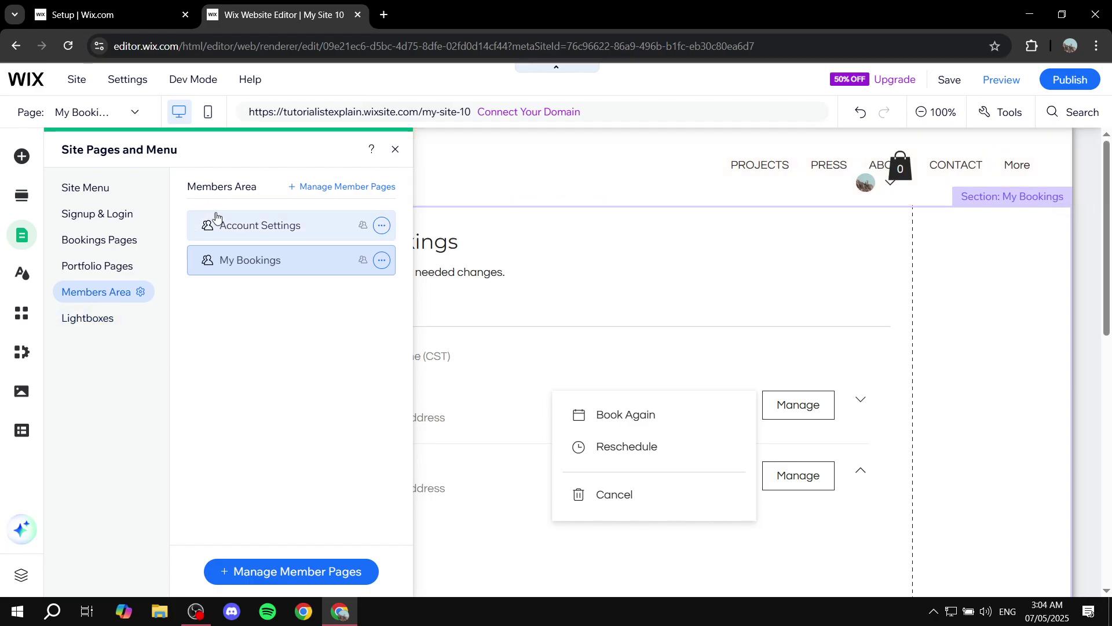
pyautogui.click(351, 186)
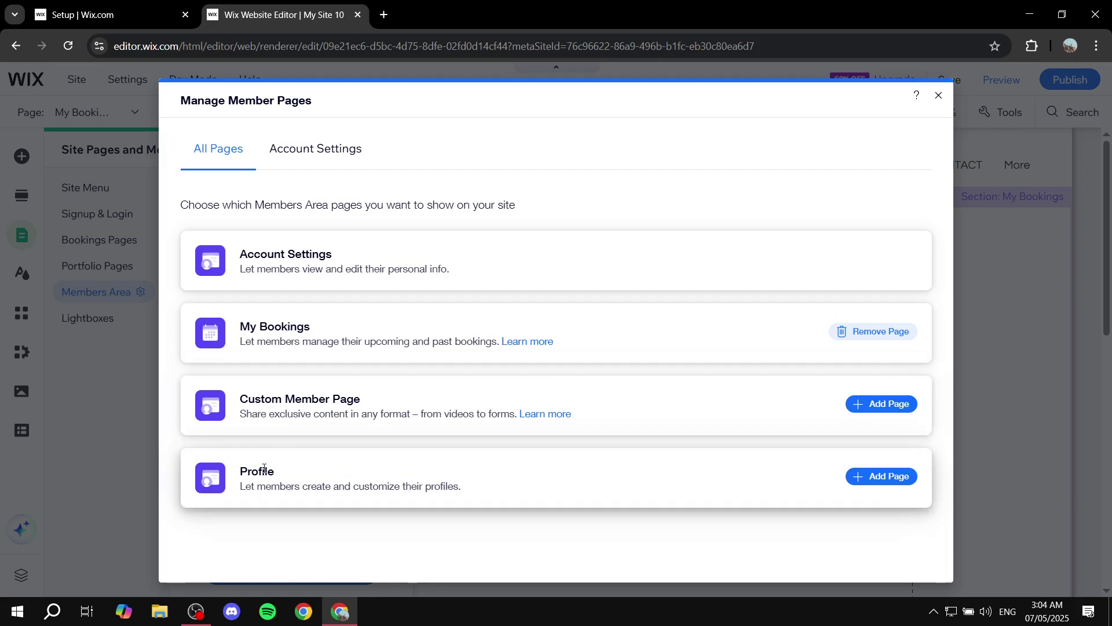
pyautogui.click(895, 479)
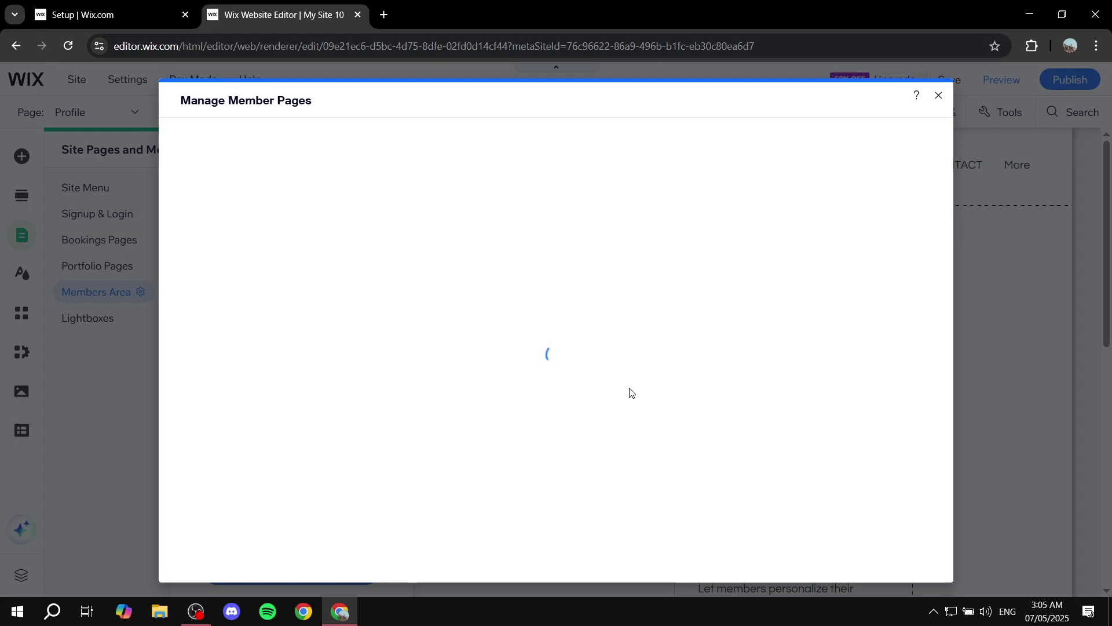
pyautogui.press('Escape')
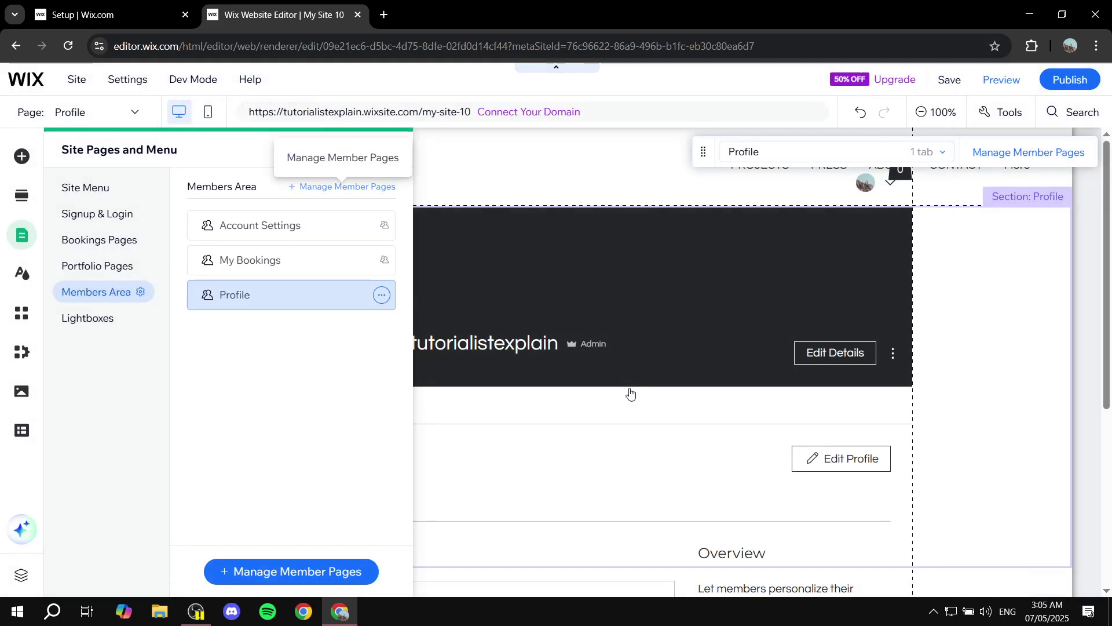
pyautogui.click(367, 187)
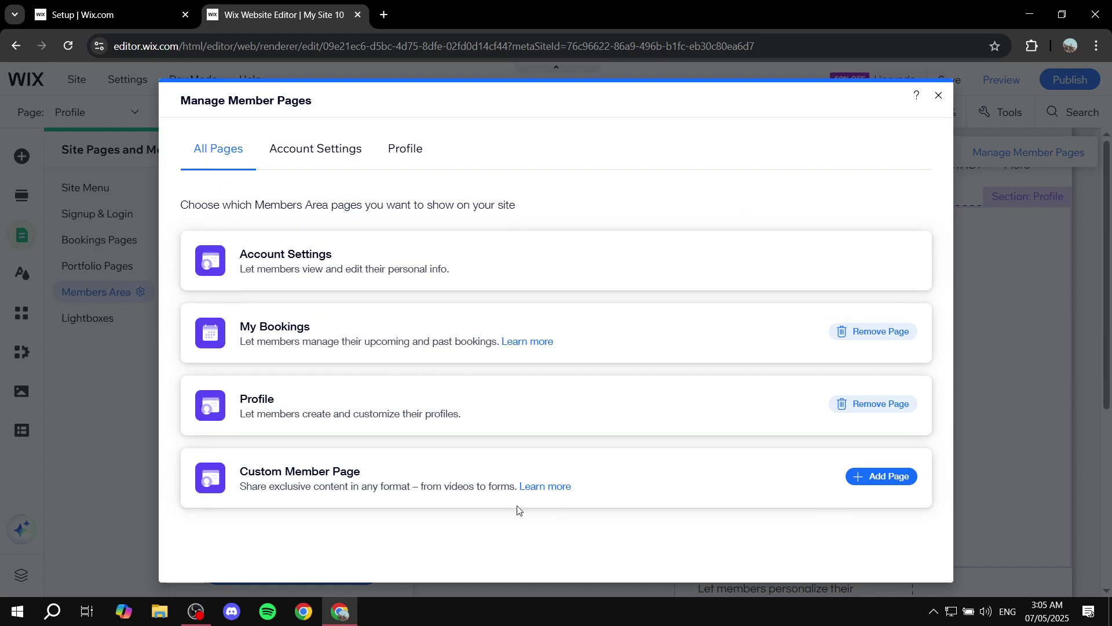
pyautogui.click(895, 479)
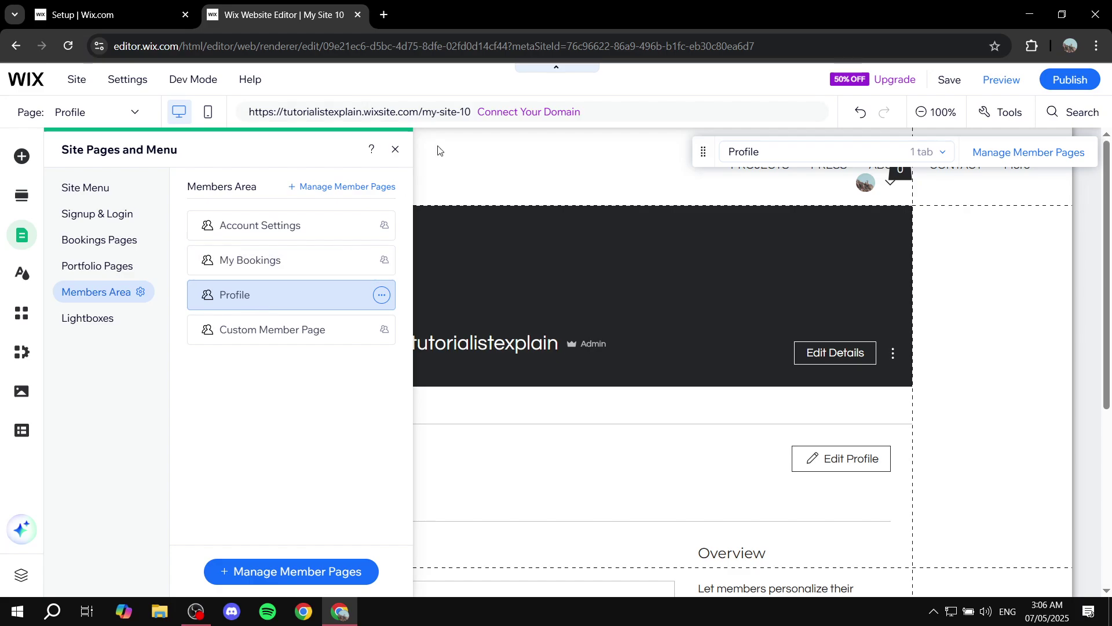
pyautogui.click(395, 149)
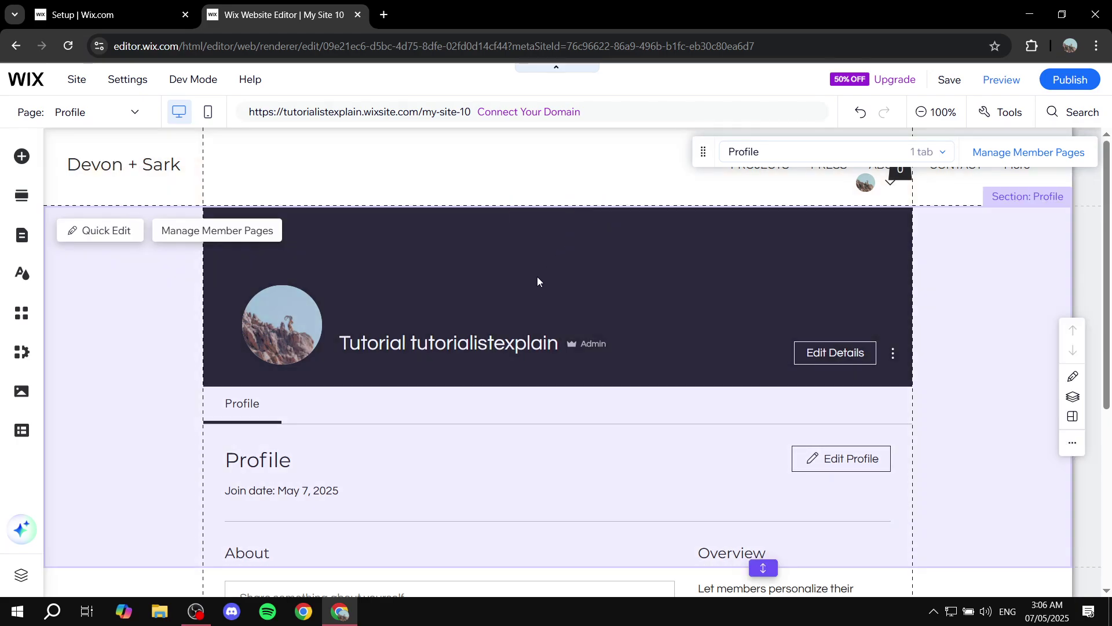
# Select the Member Profile Card on the Profile page and open the layout options in its settings
pyautogui.click(536, 283)
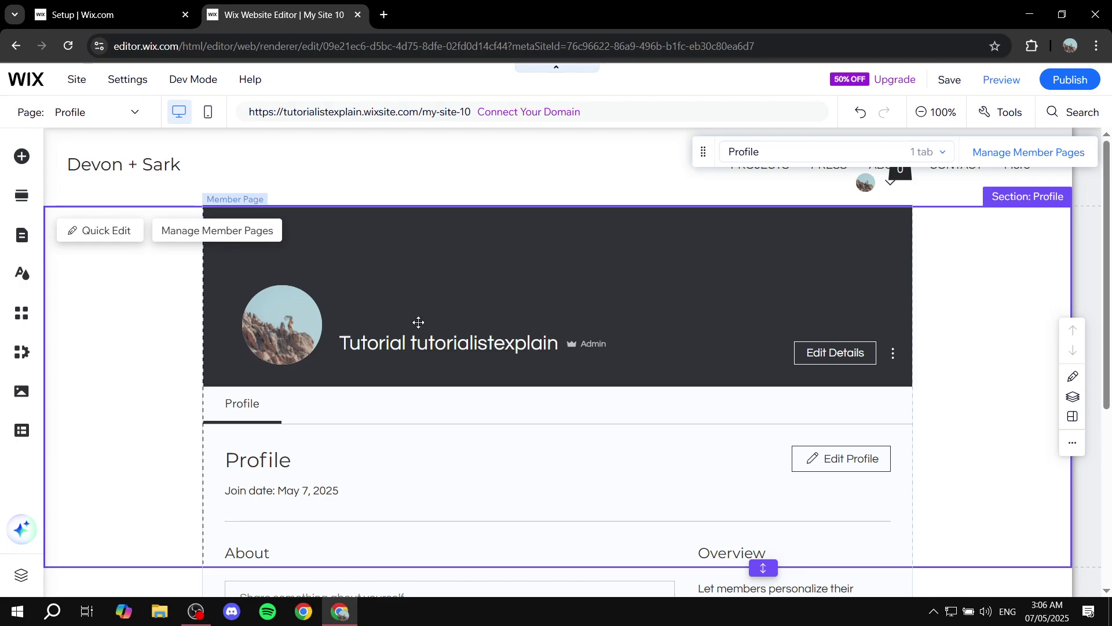
pyautogui.click(434, 284)
pyautogui.click(383, 281)
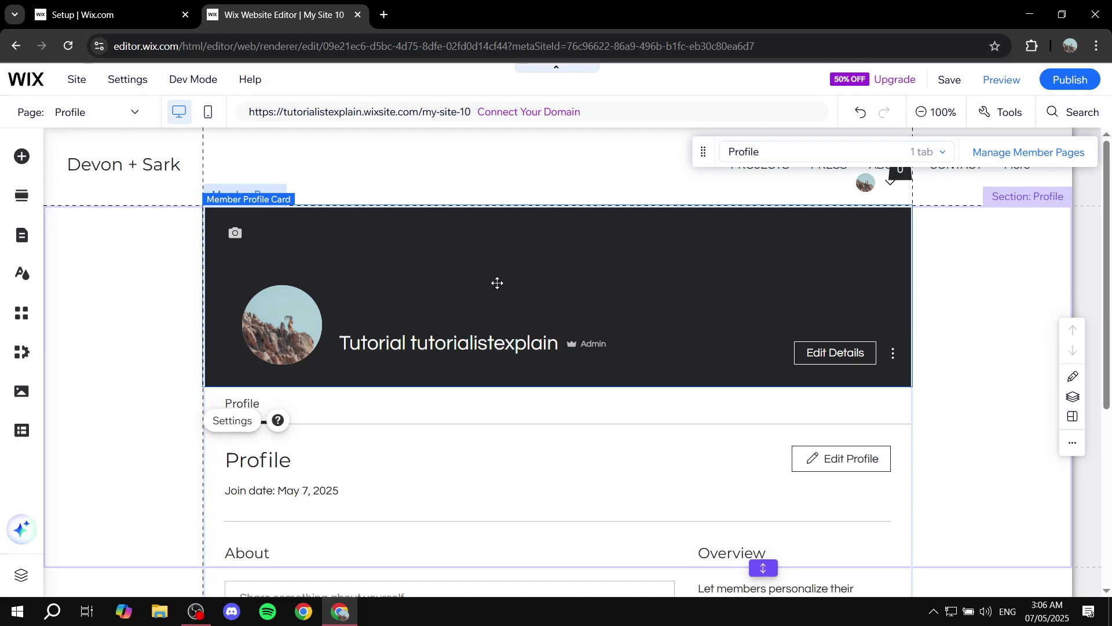
pyautogui.click(504, 176)
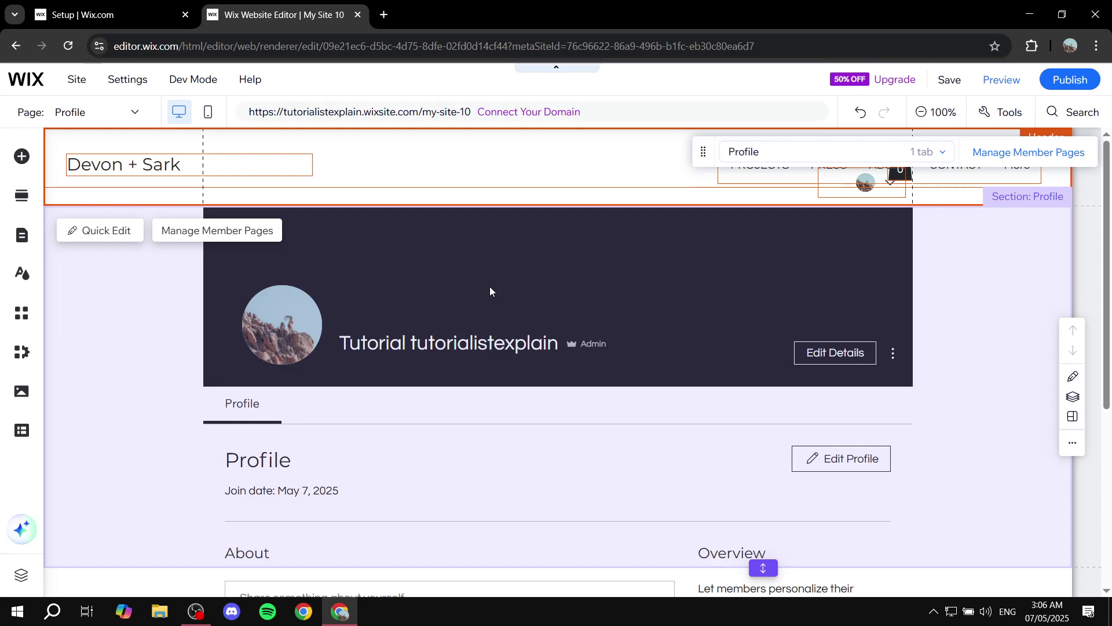
pyautogui.click(488, 286)
pyautogui.click(447, 263)
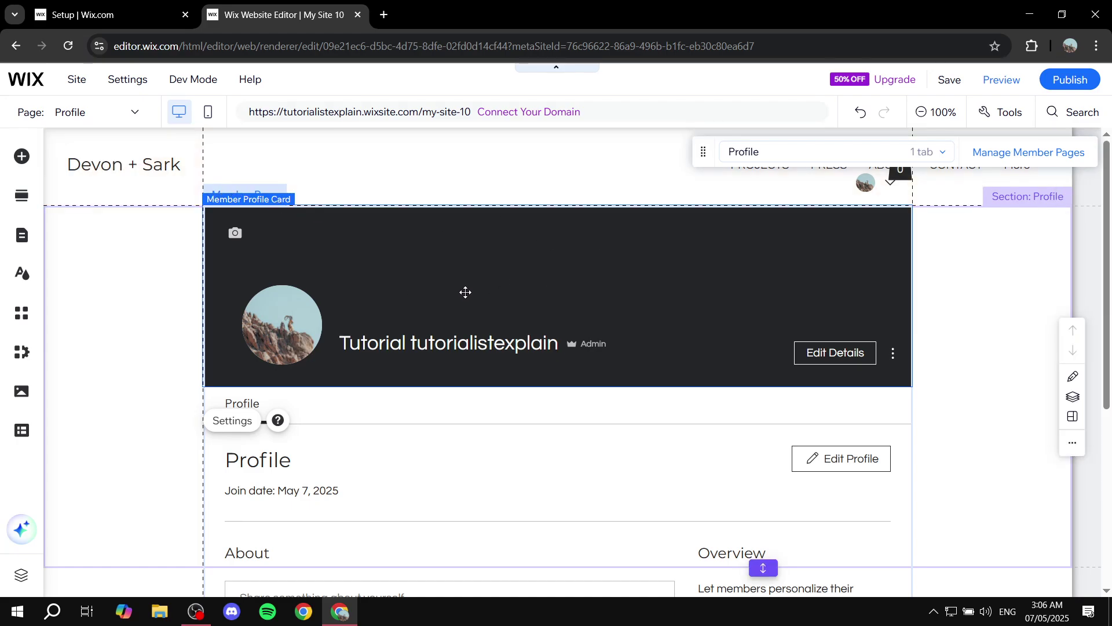
pyautogui.click(242, 429)
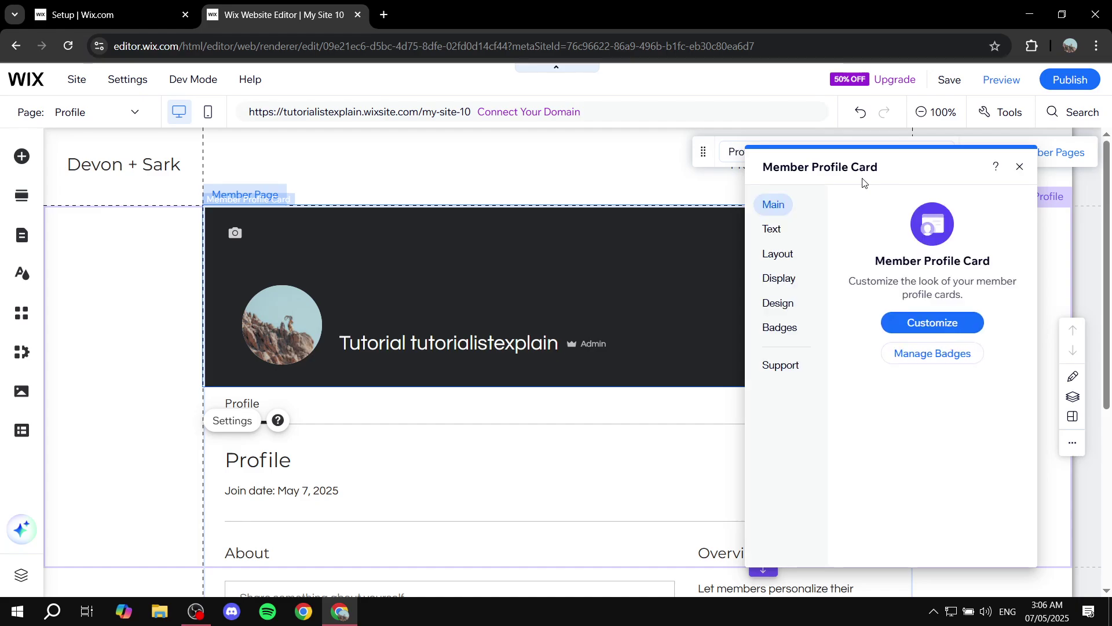
pyautogui.click(778, 253)
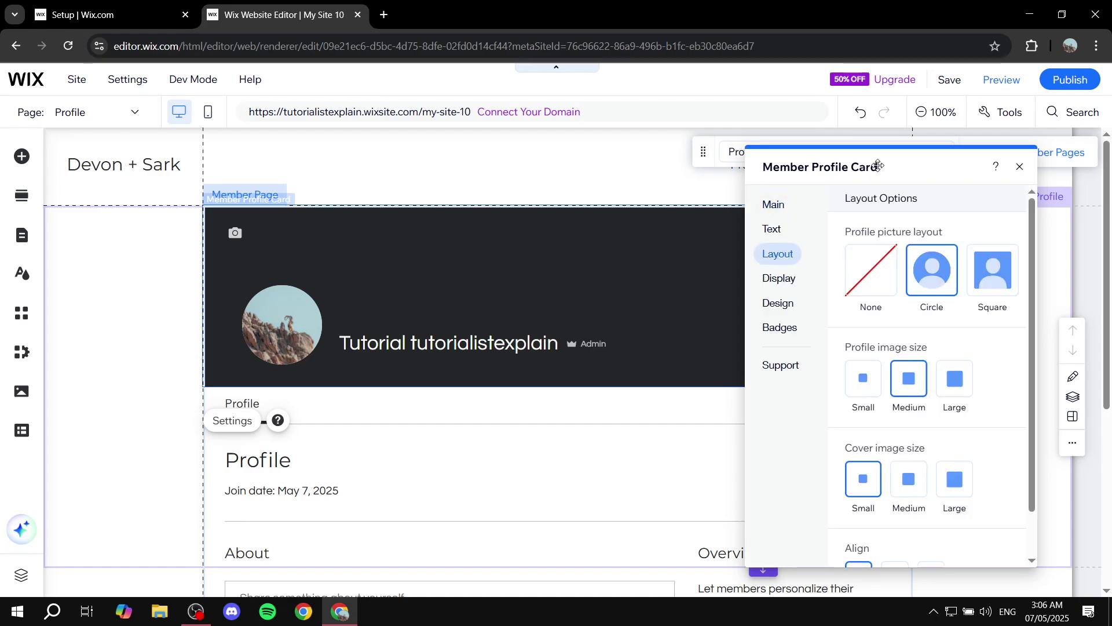
# Try the None and Square profile picture layouts on the member profile card, and return to Circle
pyautogui.moveTo(942, 157); pyautogui.dragTo(961, 157)
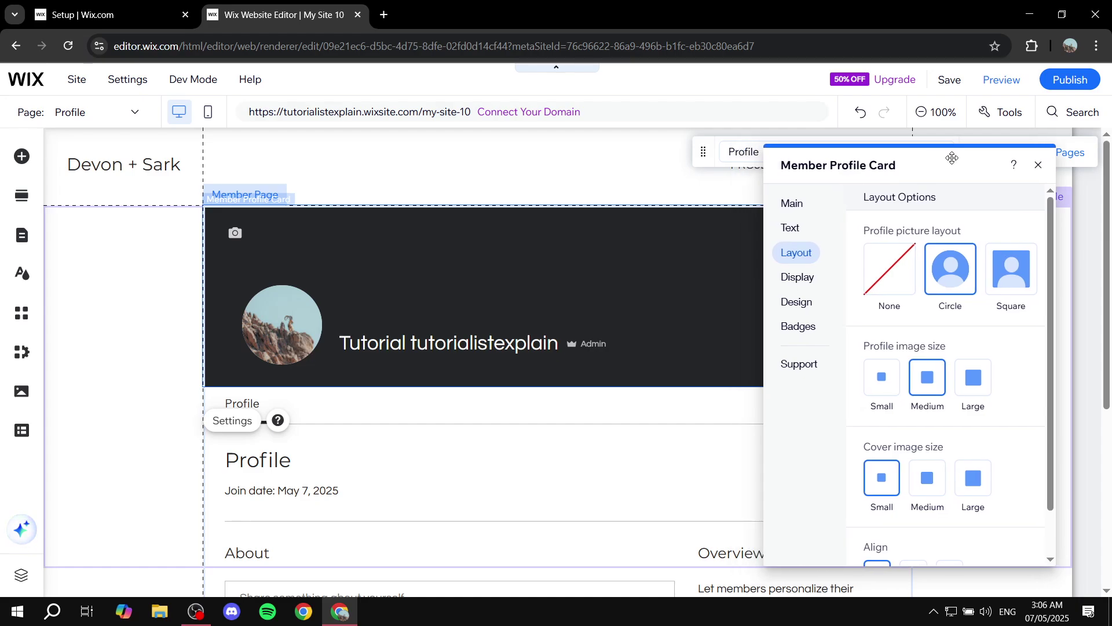
pyautogui.moveTo(868, 230); pyautogui.dragTo(981, 229)
pyautogui.click(978, 230)
pyautogui.click(873, 279)
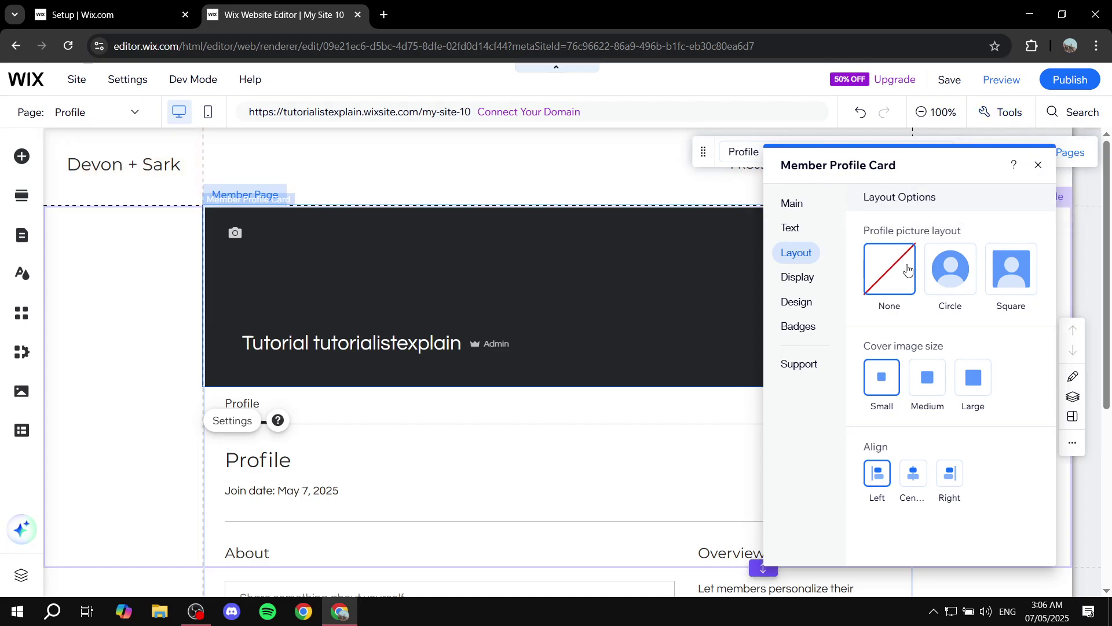
pyautogui.click(952, 277)
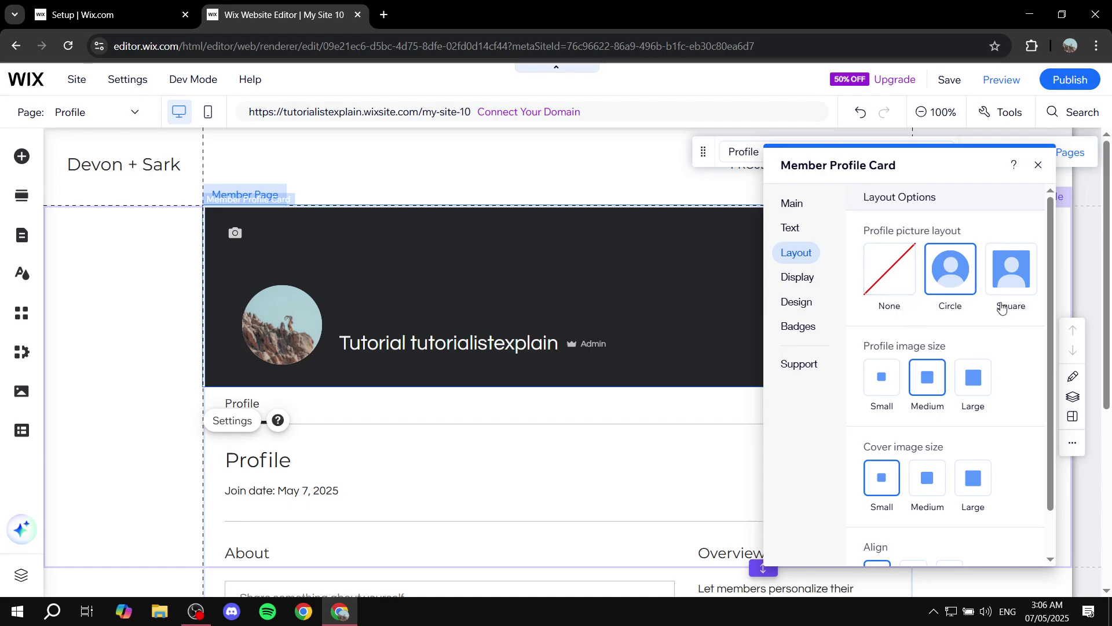
pyautogui.click(1013, 271)
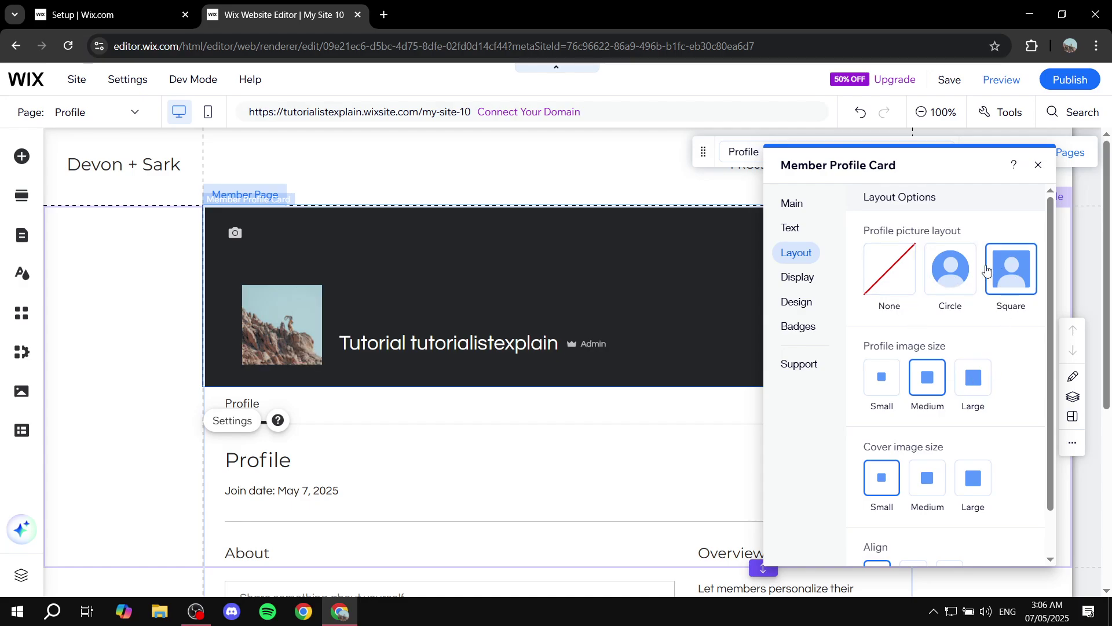
pyautogui.click(957, 277)
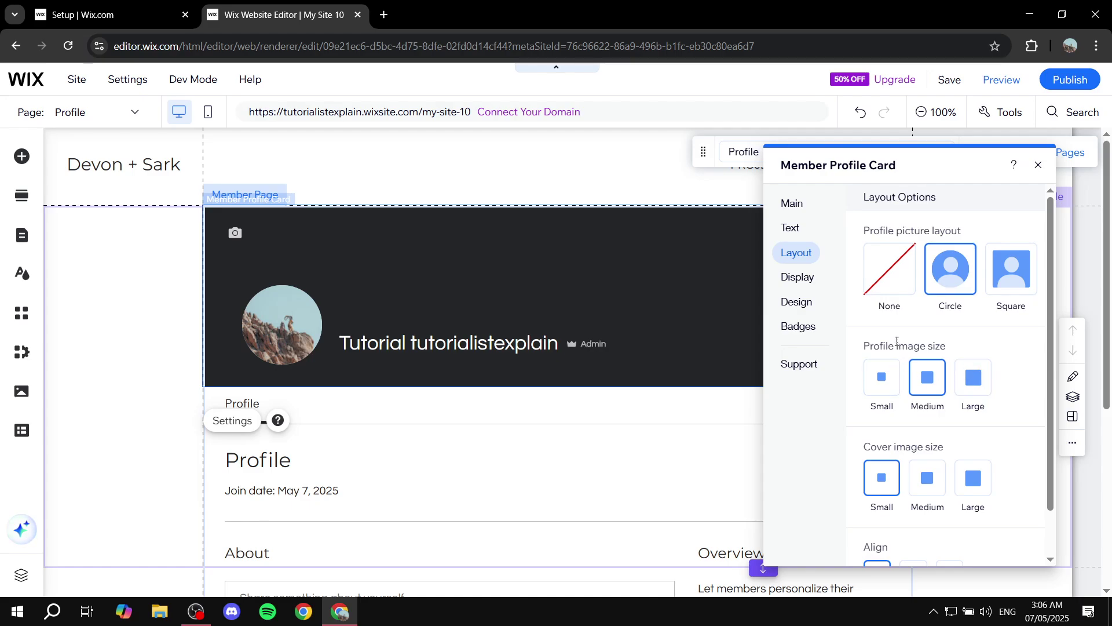
# Try the Small and Large profile image sizes on the profile card, and return to Medium
pyautogui.moveTo(897, 341); pyautogui.dragTo(948, 343)
pyautogui.click(960, 345)
pyautogui.click(882, 377)
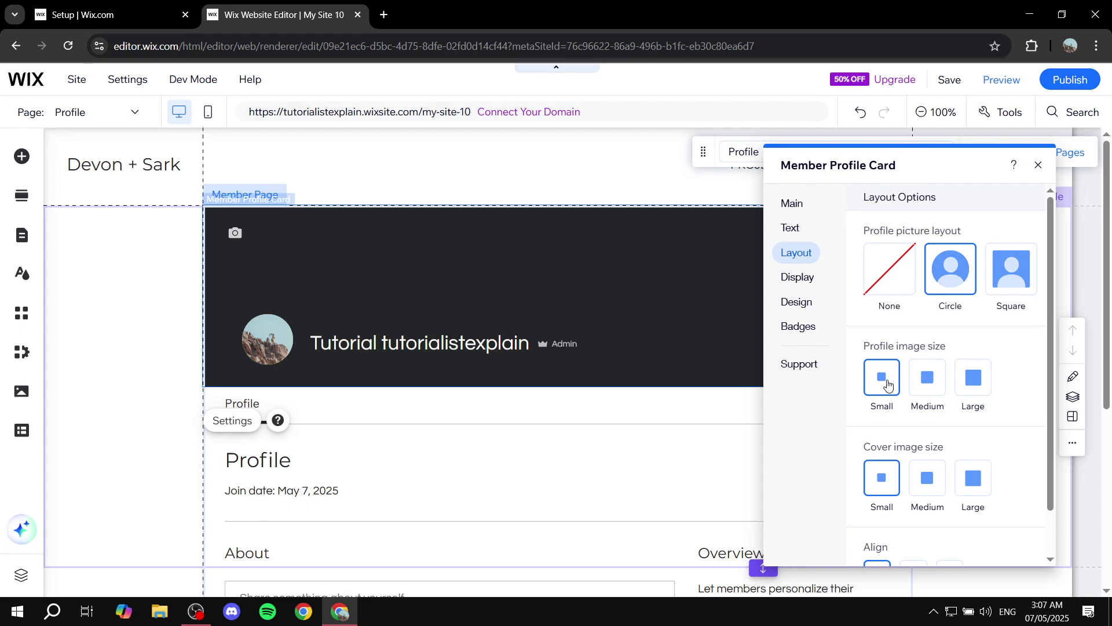
pyautogui.click(921, 379)
pyautogui.click(973, 376)
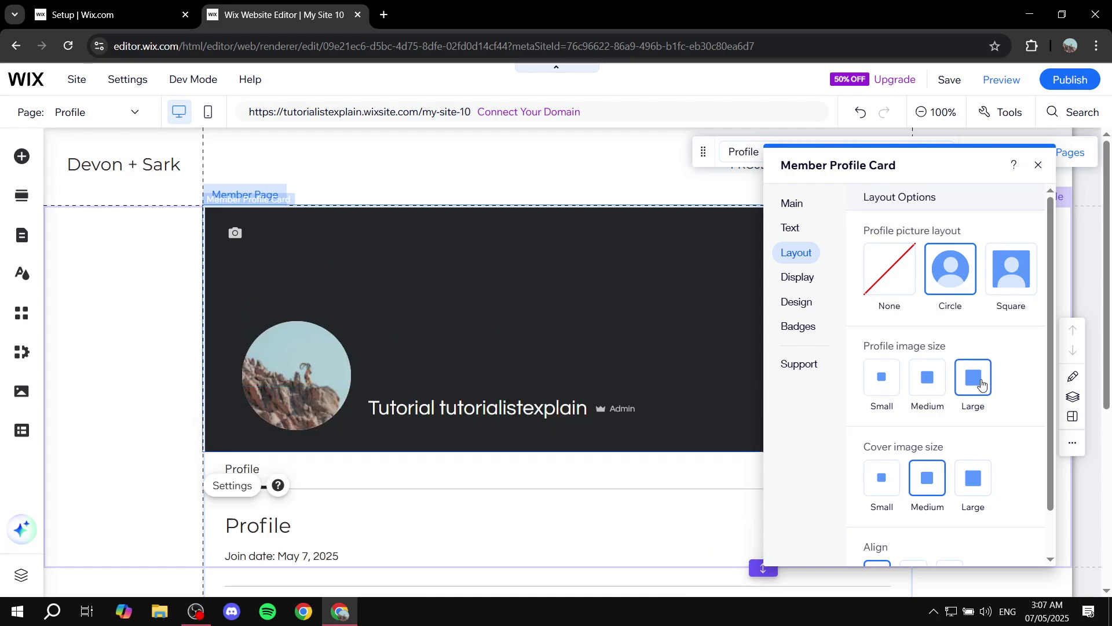
pyautogui.click(924, 384)
# Try the Small cover image size on the profile card and set the cover to Medium
pyautogui.scroll(-2, 920, 380)
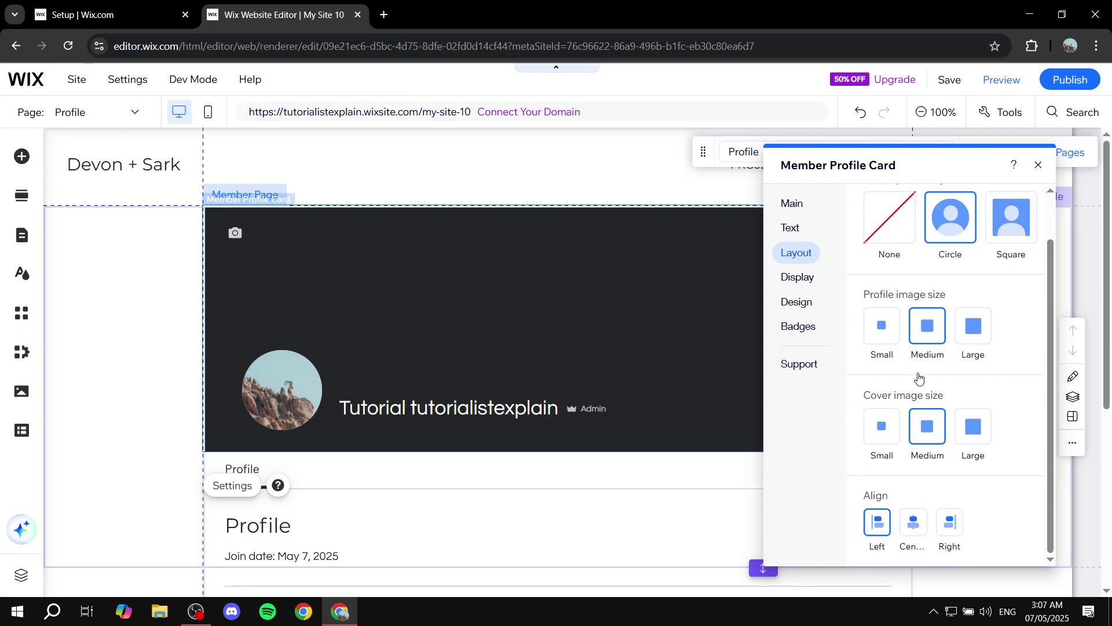
pyautogui.moveTo(865, 396); pyautogui.dragTo(991, 394)
pyautogui.click(991, 393)
pyautogui.click(889, 422)
pyautogui.click(927, 426)
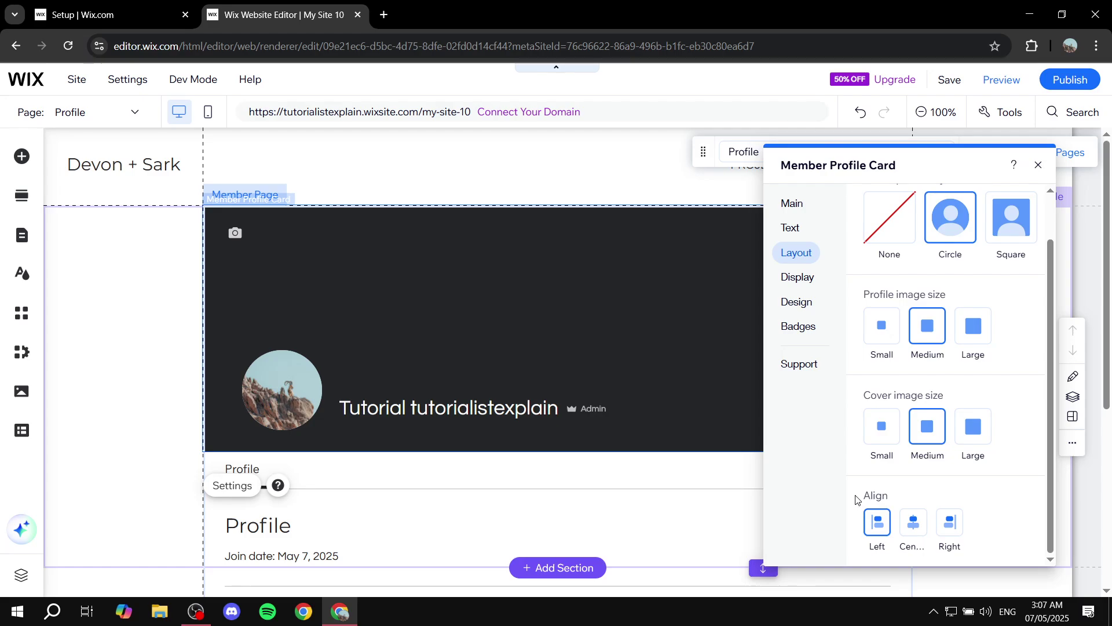
# Compare the Center and Right alignments of the profile card and set the alignment to Center
pyautogui.moveTo(858, 497); pyautogui.dragTo(907, 497)
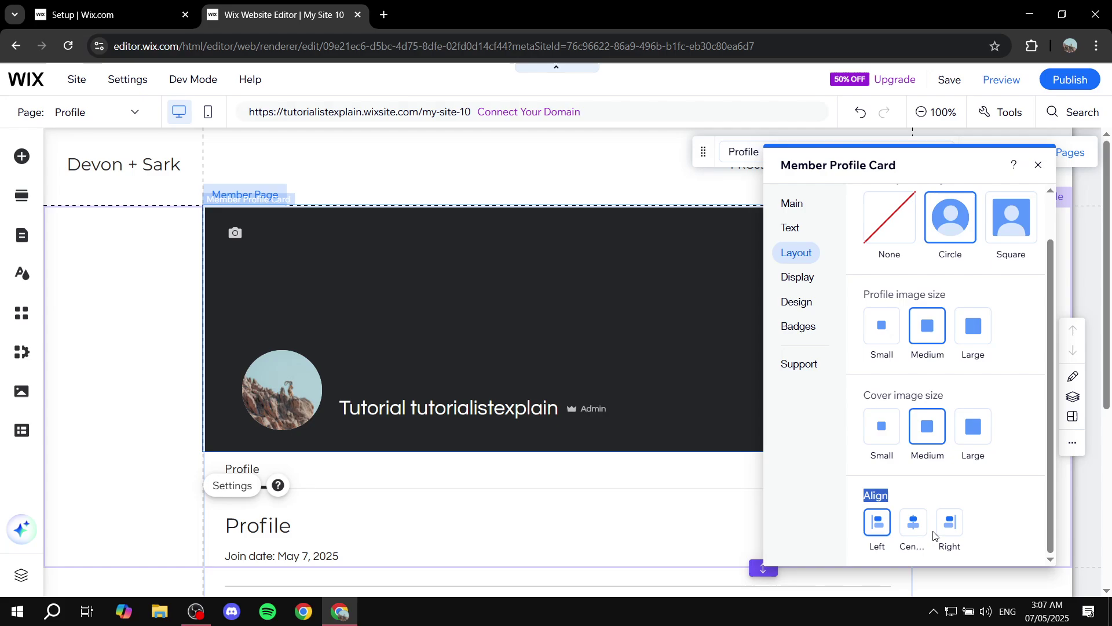
pyautogui.click(914, 529)
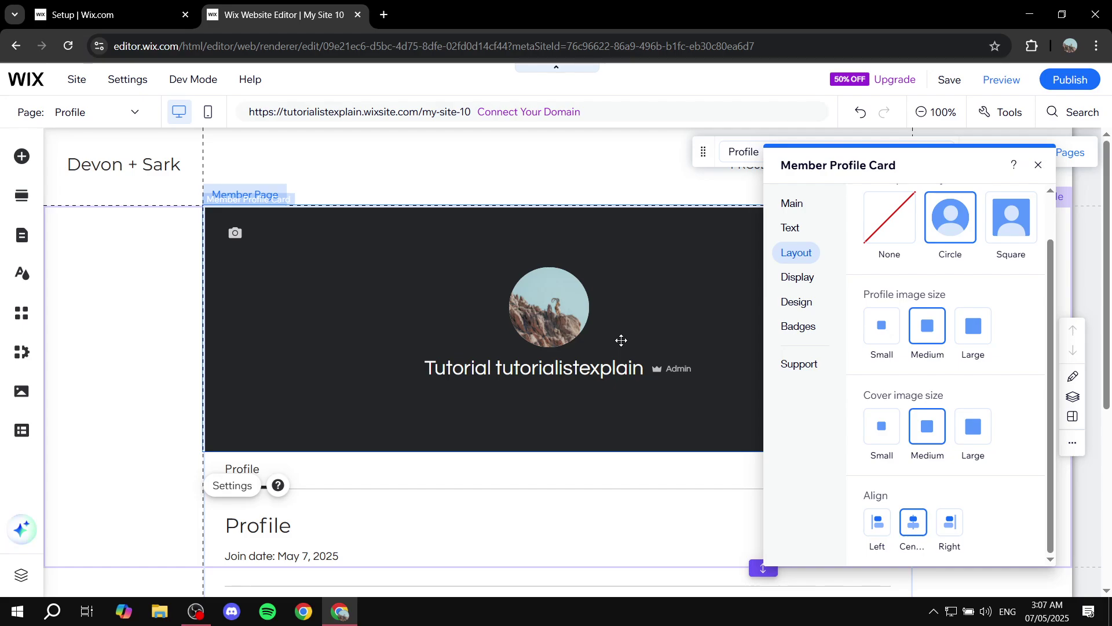
pyautogui.click(941, 525)
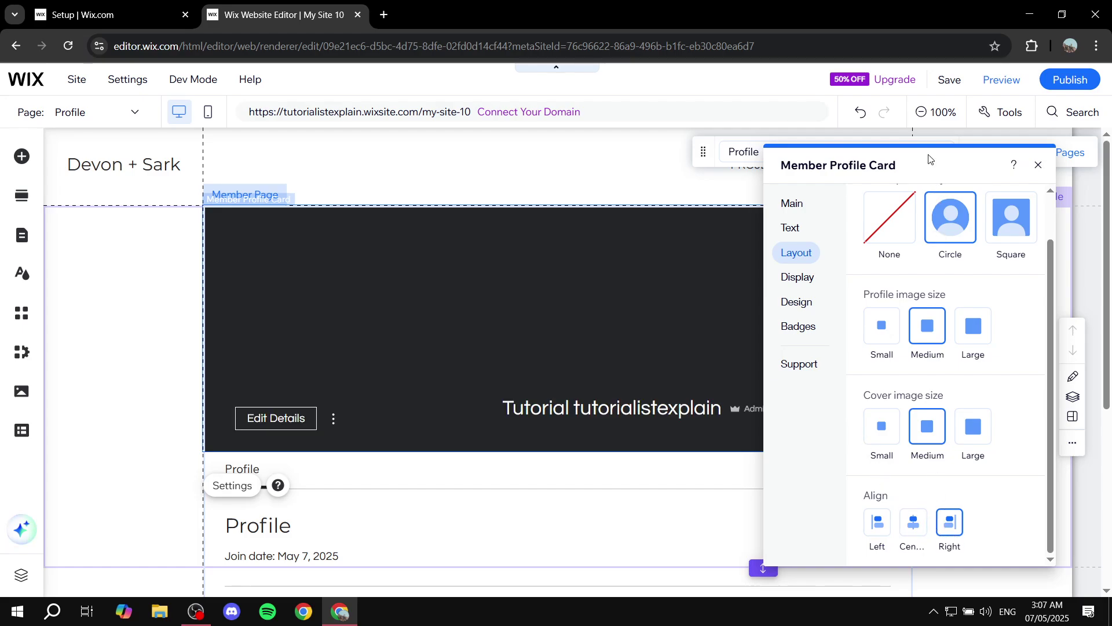
pyautogui.moveTo(927, 165); pyautogui.dragTo(987, 165)
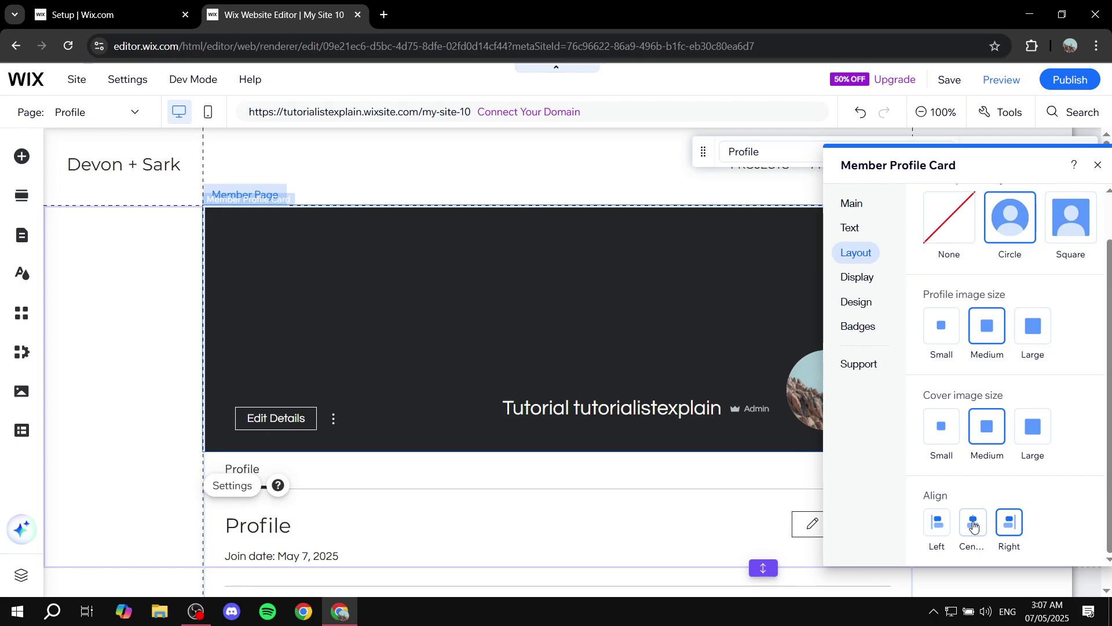
pyautogui.click(973, 524)
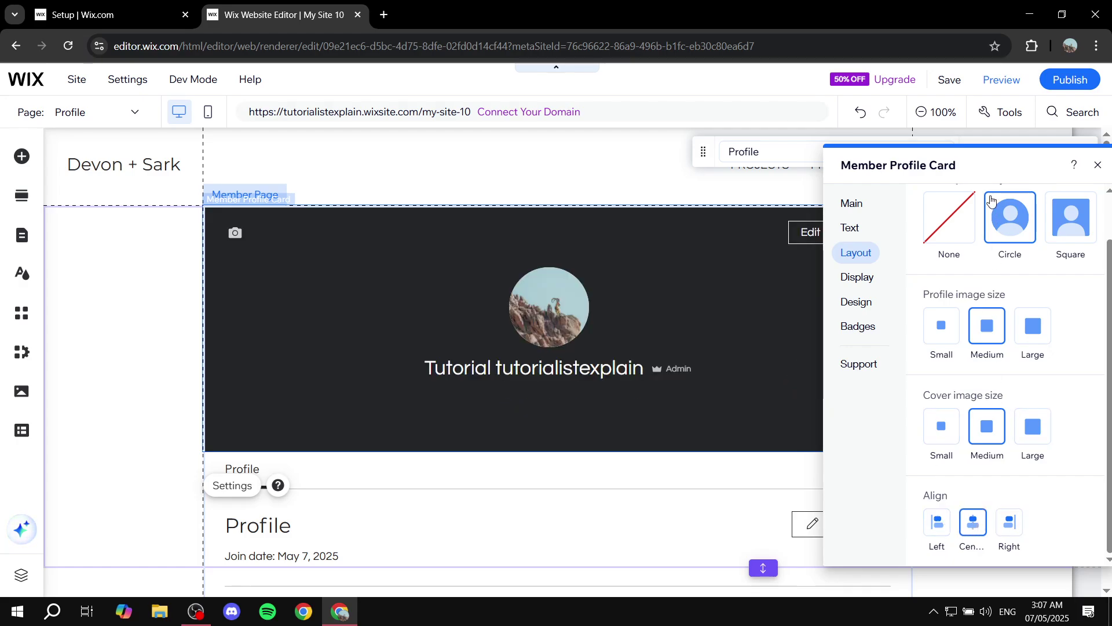
# Try the Small profile image size with the centered card layout and set it back to Medium
pyautogui.moveTo(952, 166); pyautogui.dragTo(857, 167)
pyautogui.scroll(1, 885, 313)
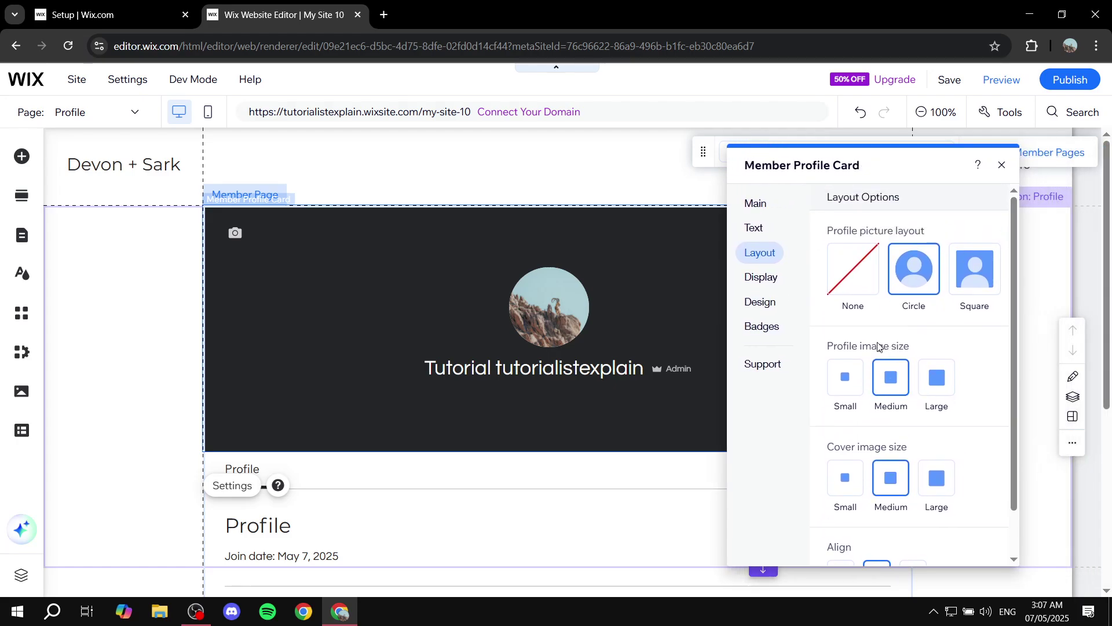
pyautogui.click(844, 377)
pyautogui.click(890, 385)
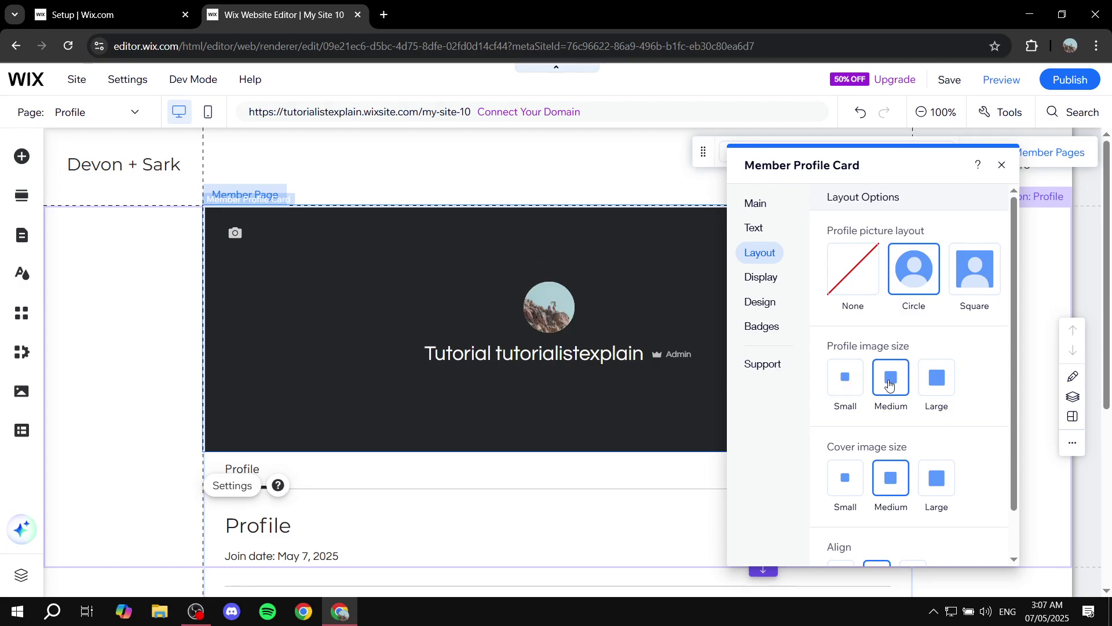
# Turn on the followers/following display for the member profile card
pyautogui.click(761, 279)
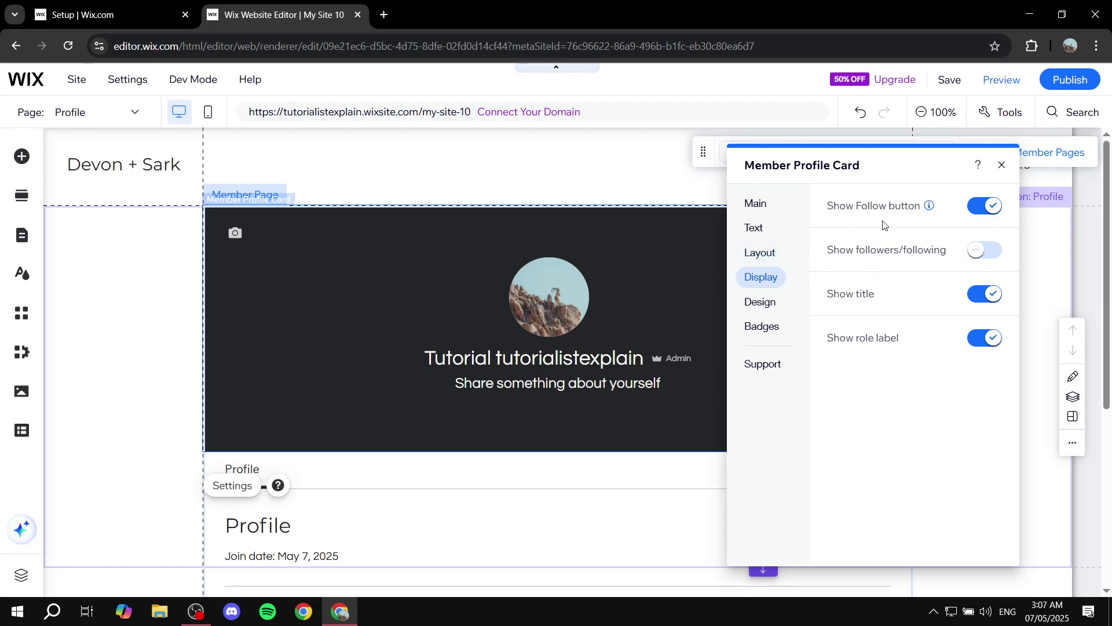
pyautogui.click(985, 250)
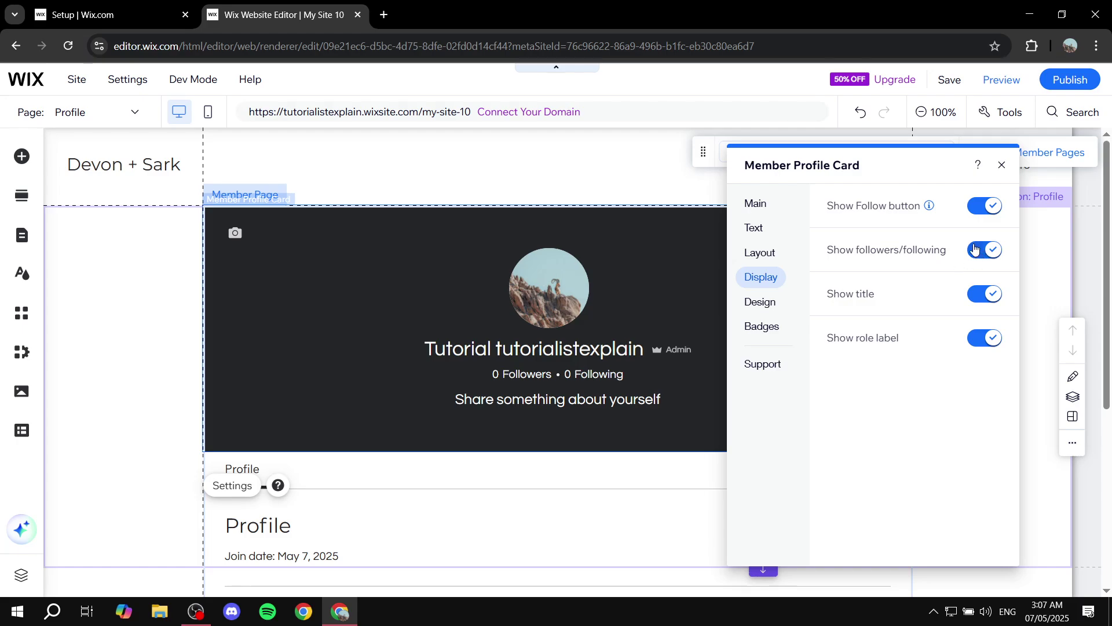
# Review the profile card's text design, member name font, backgrounds and borders, and badge settings
pyautogui.click(775, 307)
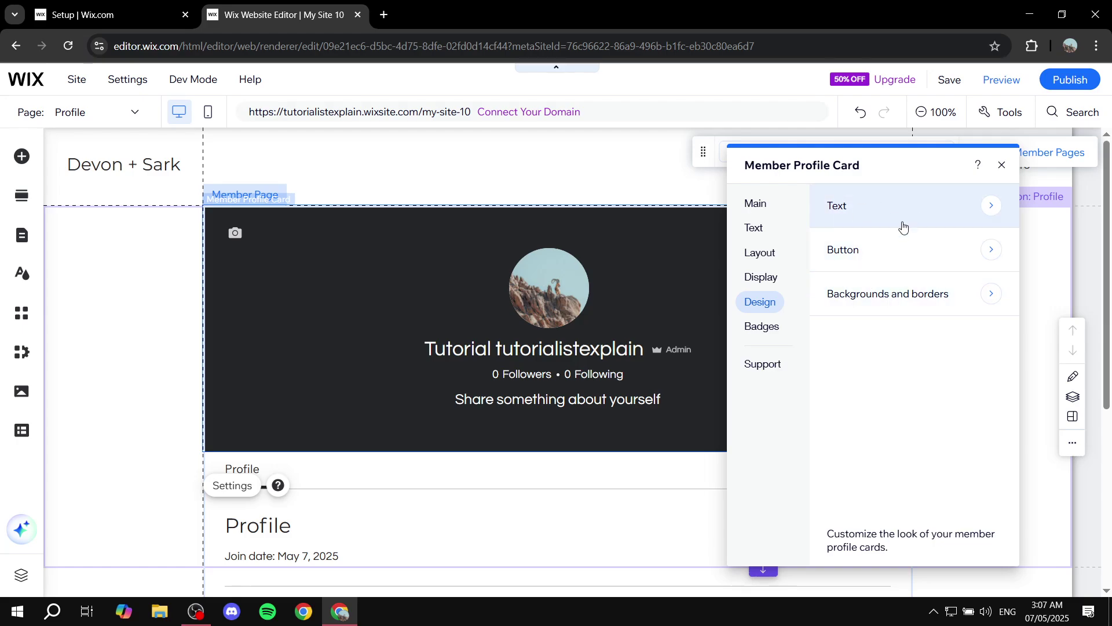
pyautogui.click(888, 207)
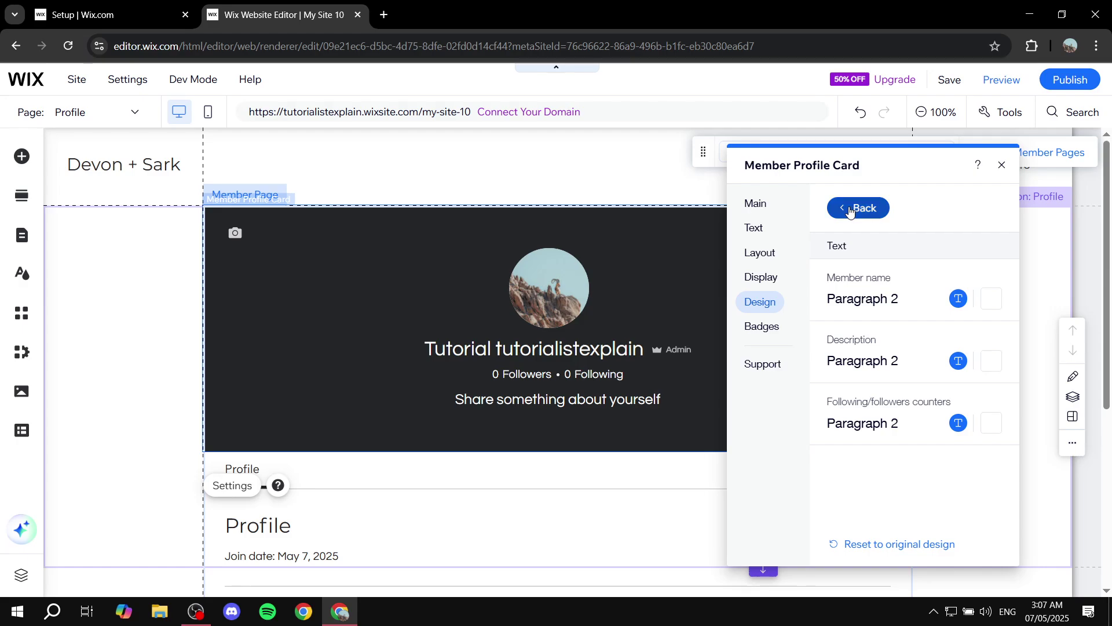
pyautogui.click(869, 207)
pyautogui.click(890, 207)
pyautogui.click(851, 298)
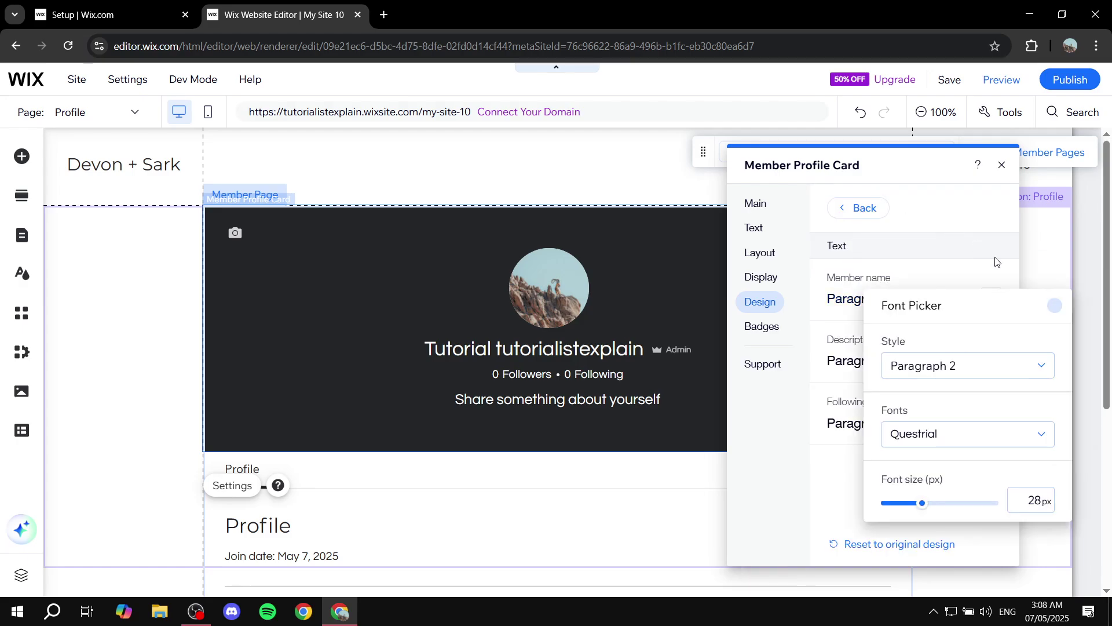
pyautogui.click(1054, 306)
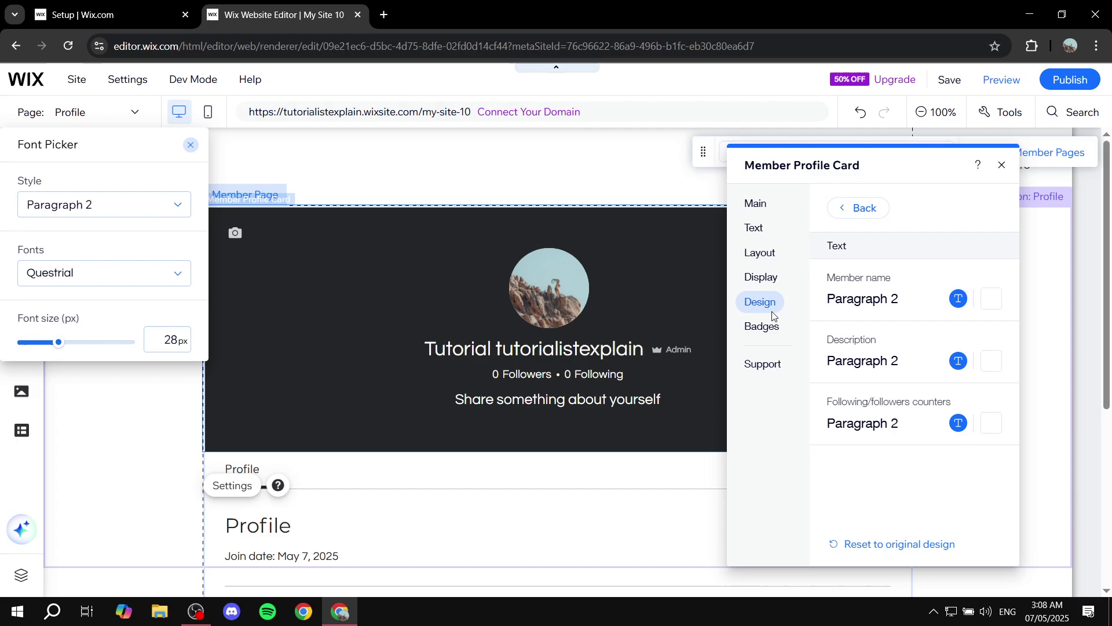
pyautogui.click(845, 209)
pyautogui.click(844, 210)
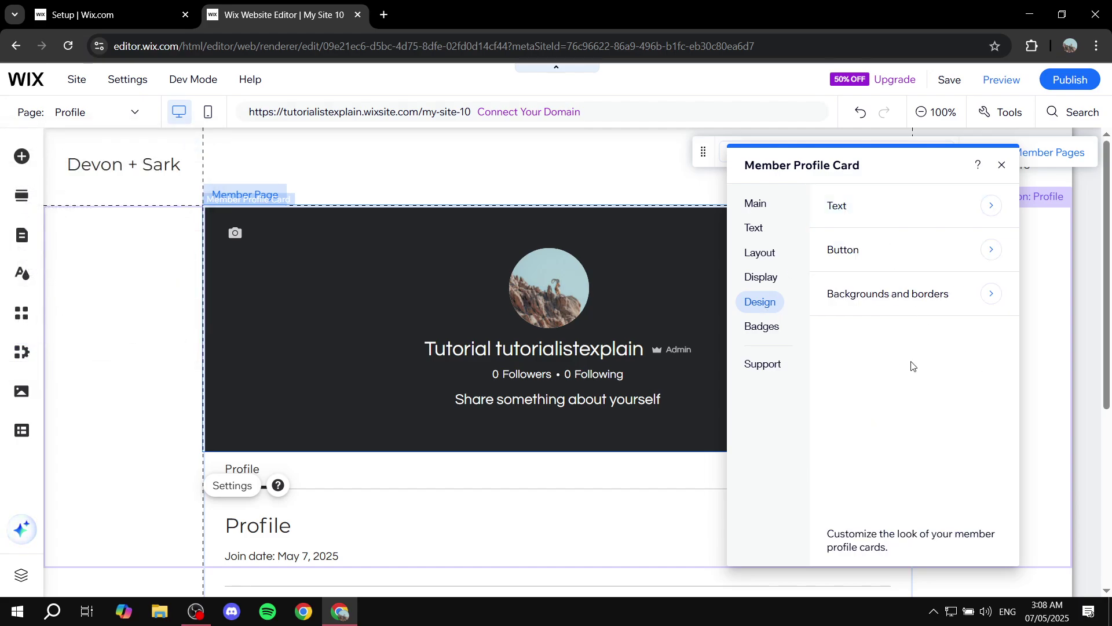
pyautogui.click(926, 290)
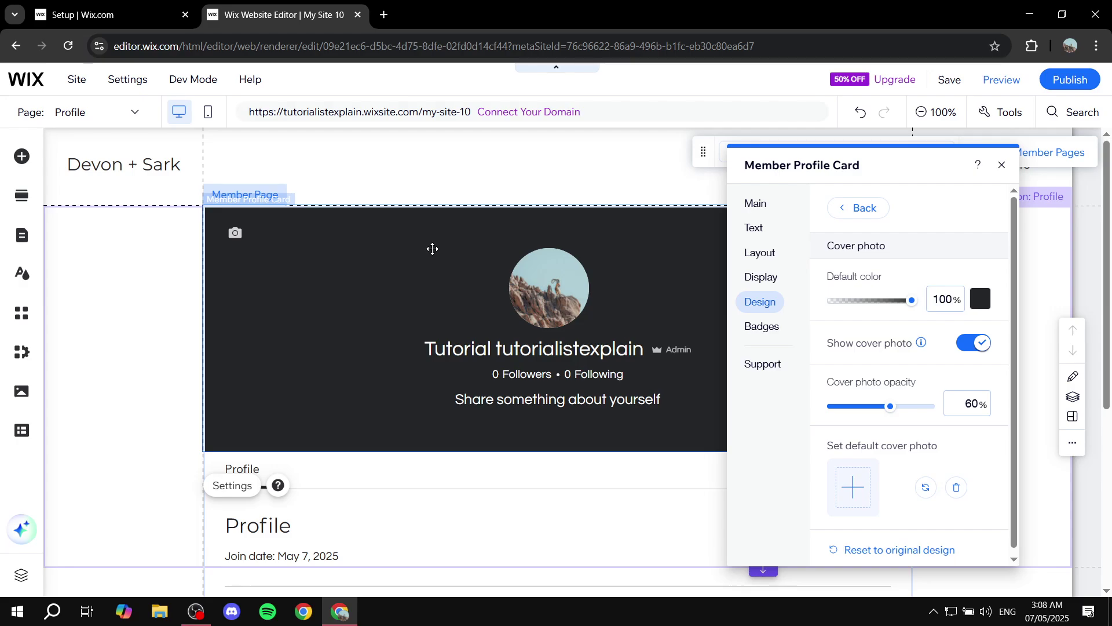
pyautogui.click(760, 327)
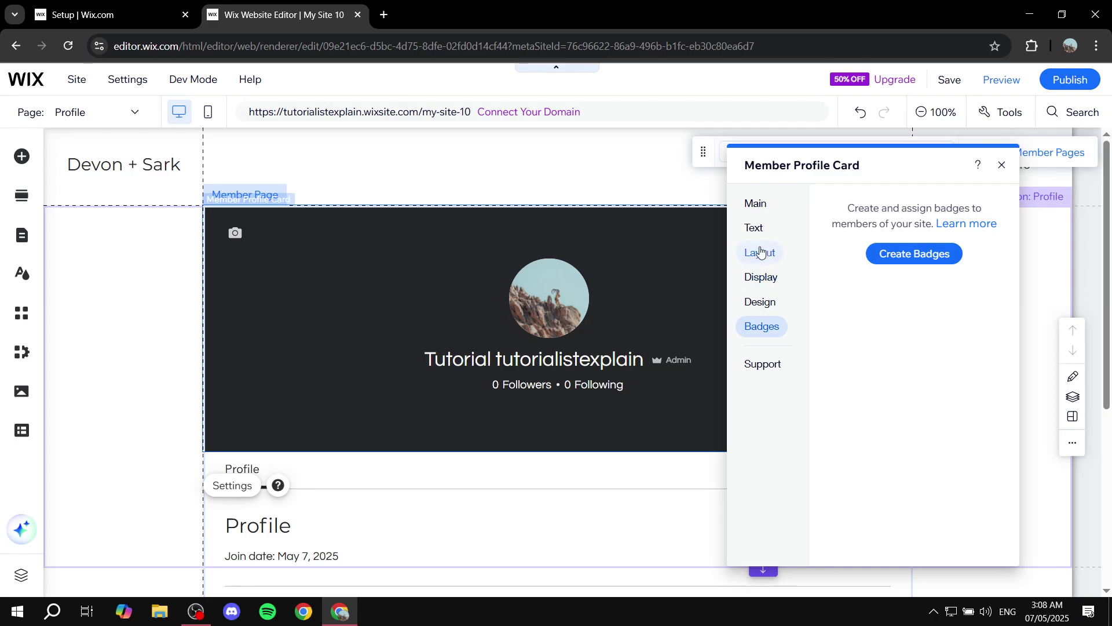
pyautogui.click(1002, 165)
# Extend the height of the Profile section downward to cover the About and Overview content above the footer
pyautogui.scroll(-3, 712, 385)
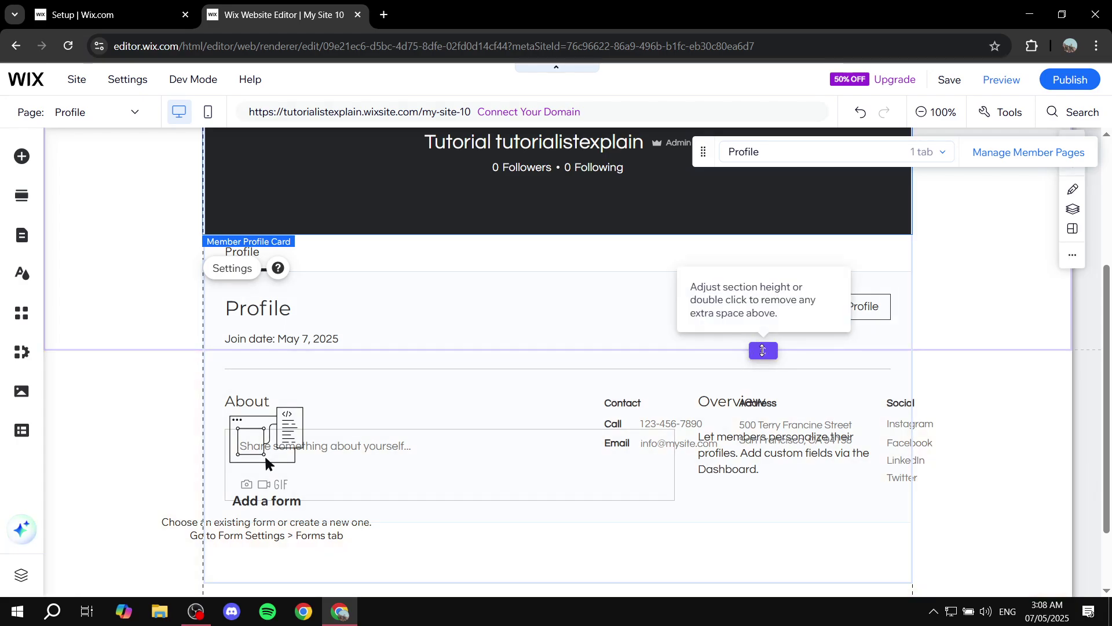
pyautogui.moveTo(765, 347); pyautogui.dragTo(762, 572)
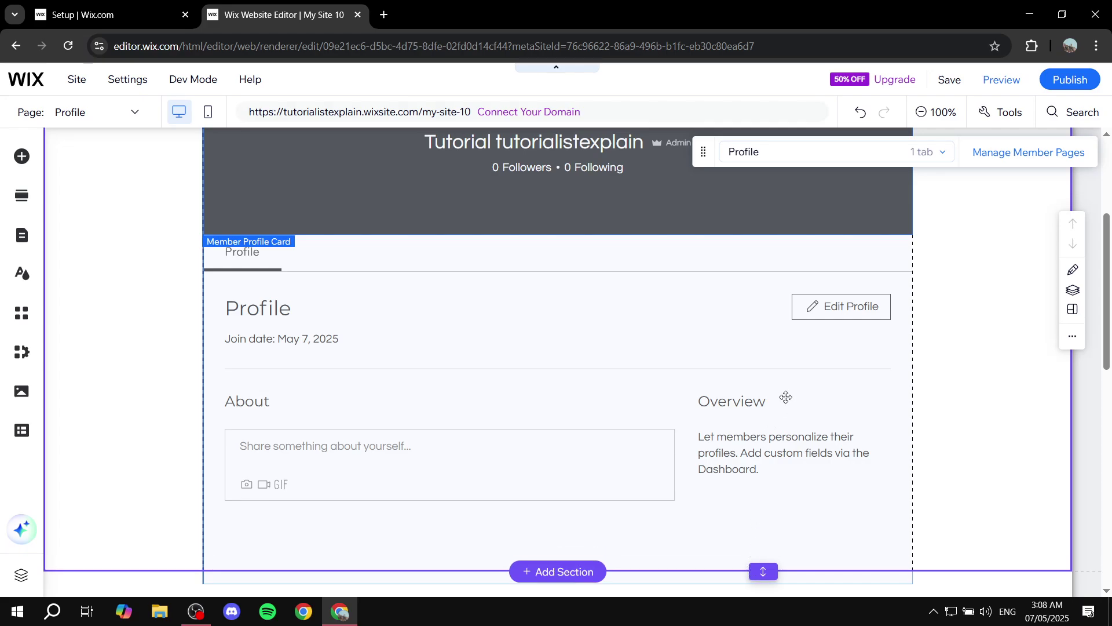
pyautogui.scroll(-1, 703, 305)
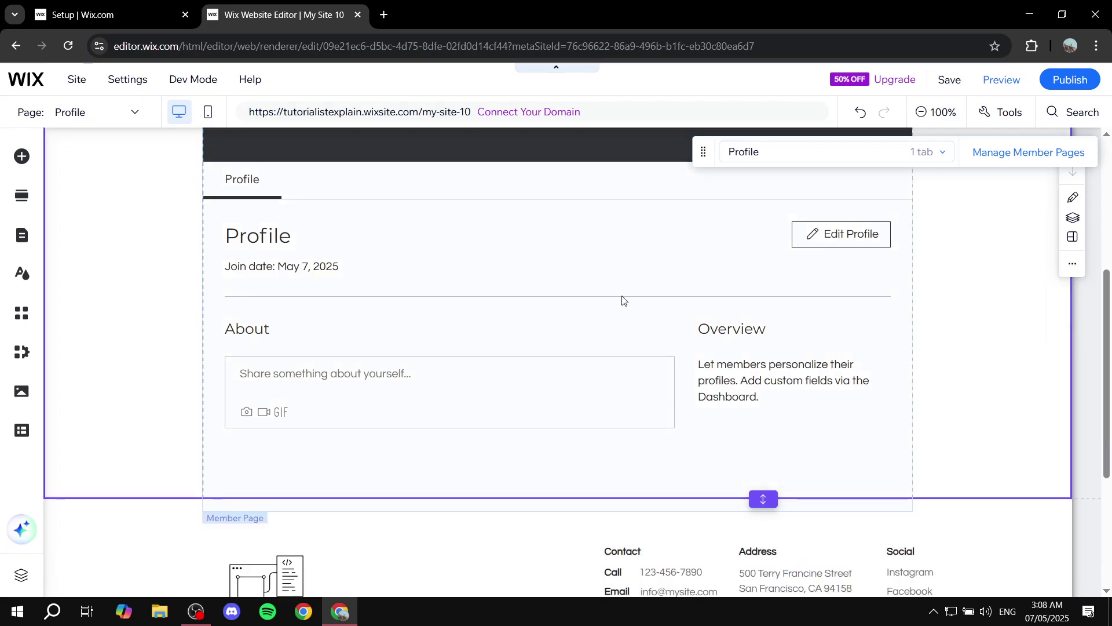
pyautogui.scroll(4, 433, 270)
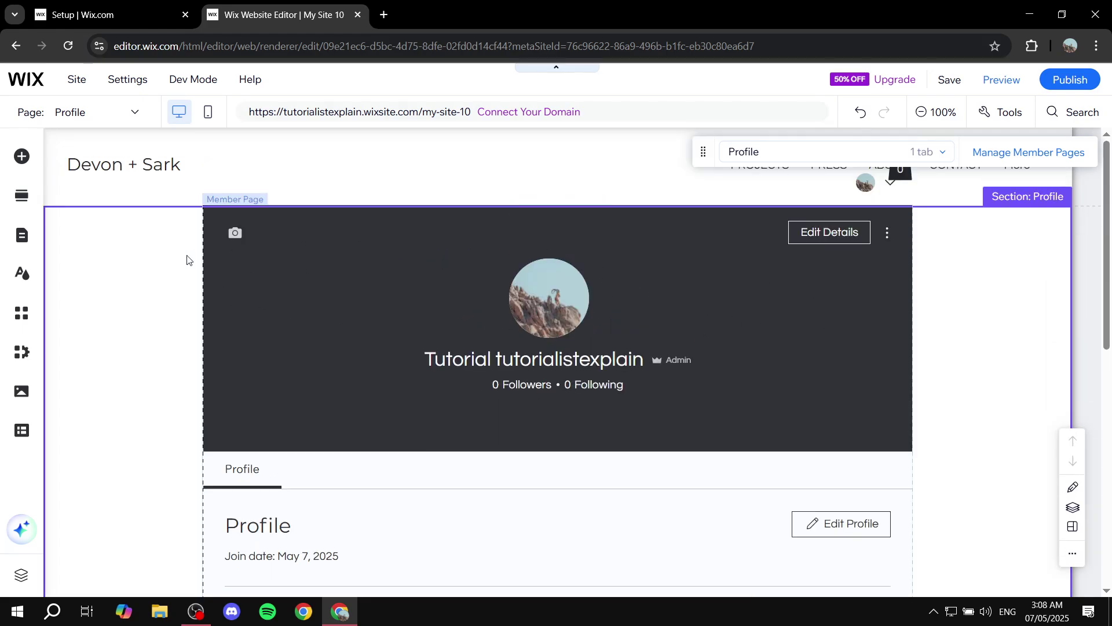
# Open the Account Settings page from the Members Area pages for editing
pyautogui.click(21, 234)
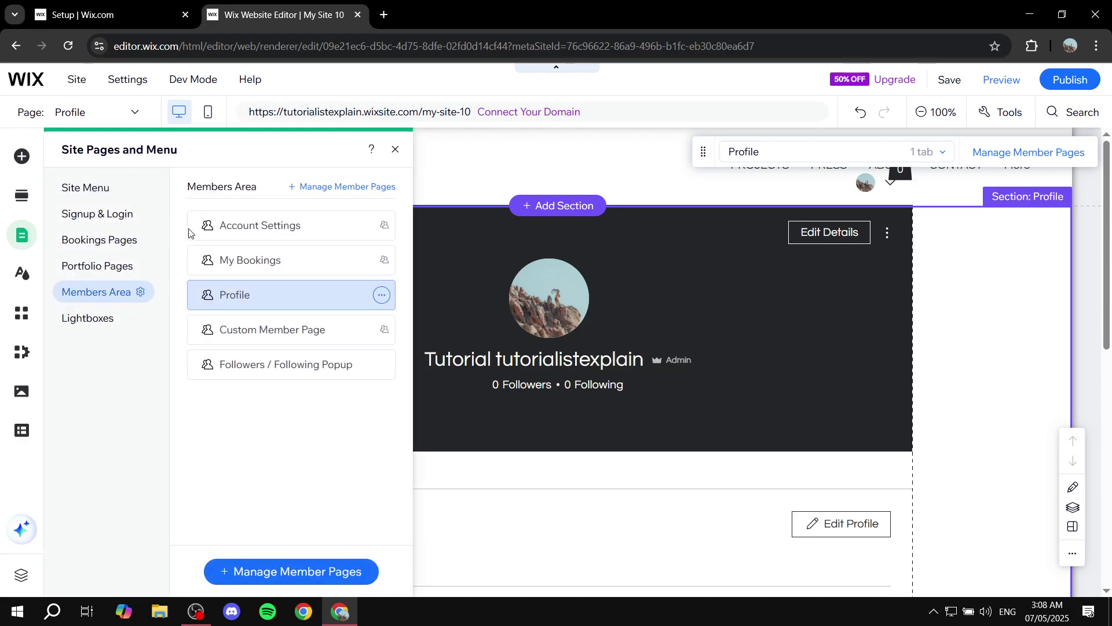
pyautogui.click(280, 229)
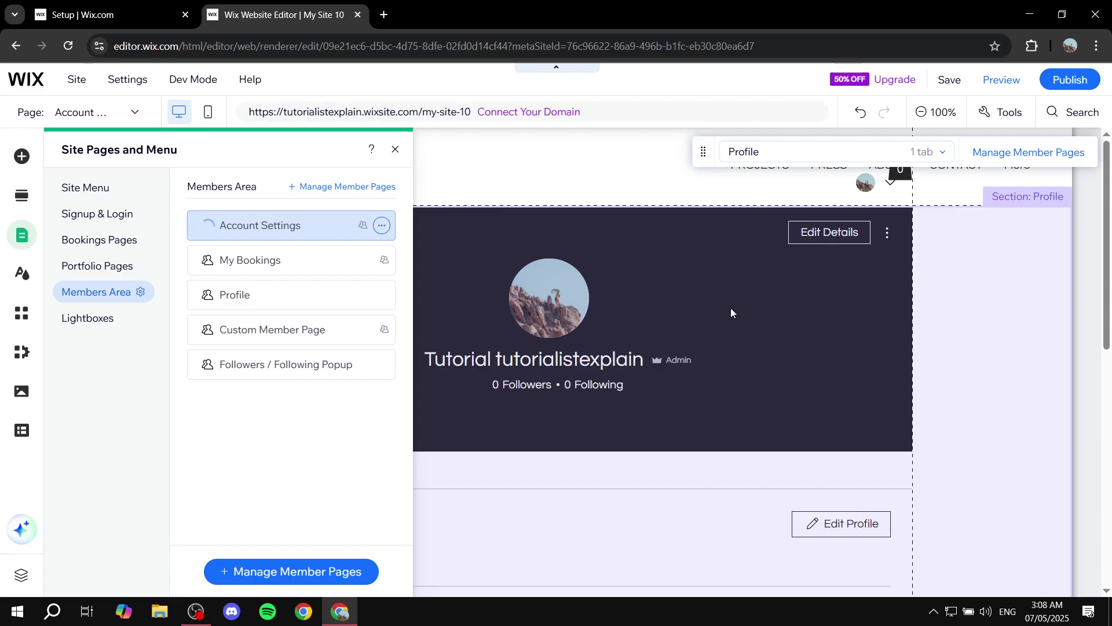
pyautogui.click(396, 152)
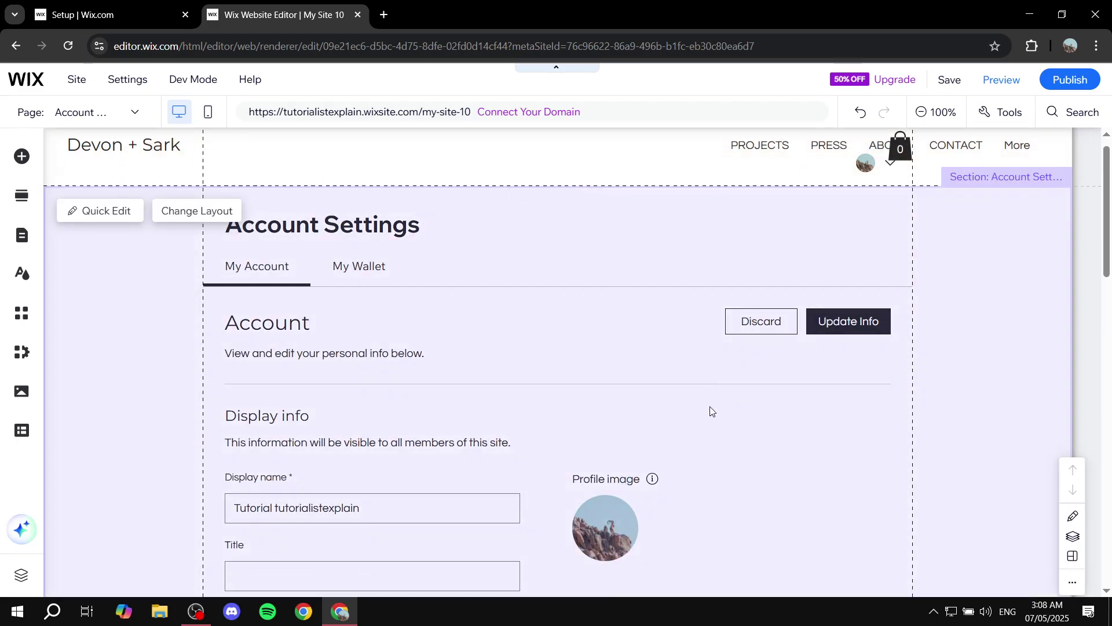
pyautogui.click(668, 397)
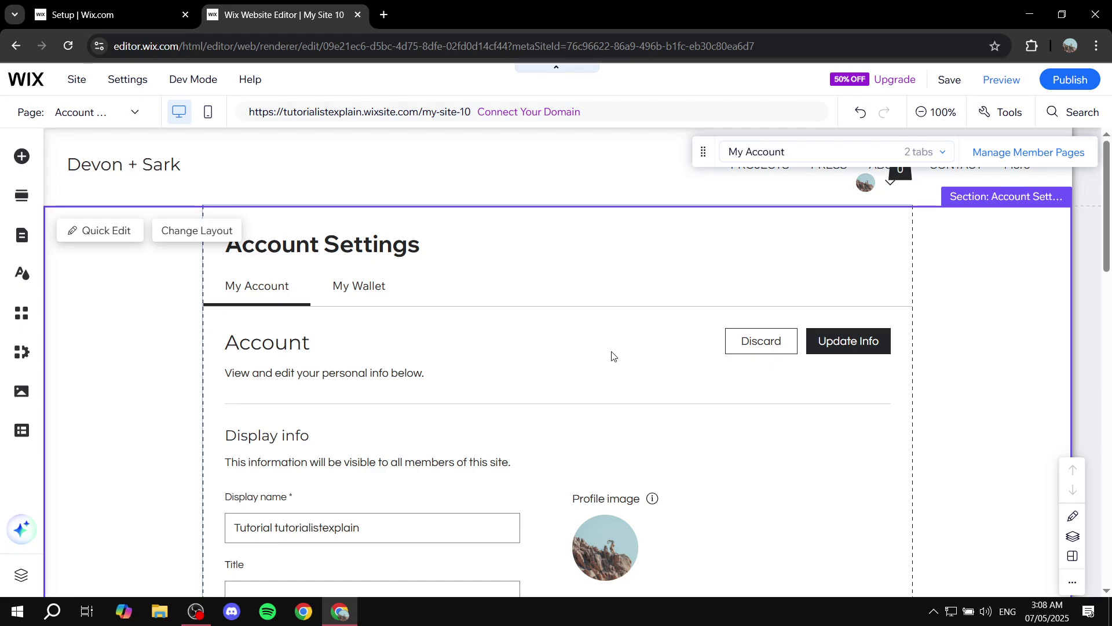
# Try the Cards page layout on the Account Settings member page and return to Full Width
pyautogui.click(296, 346)
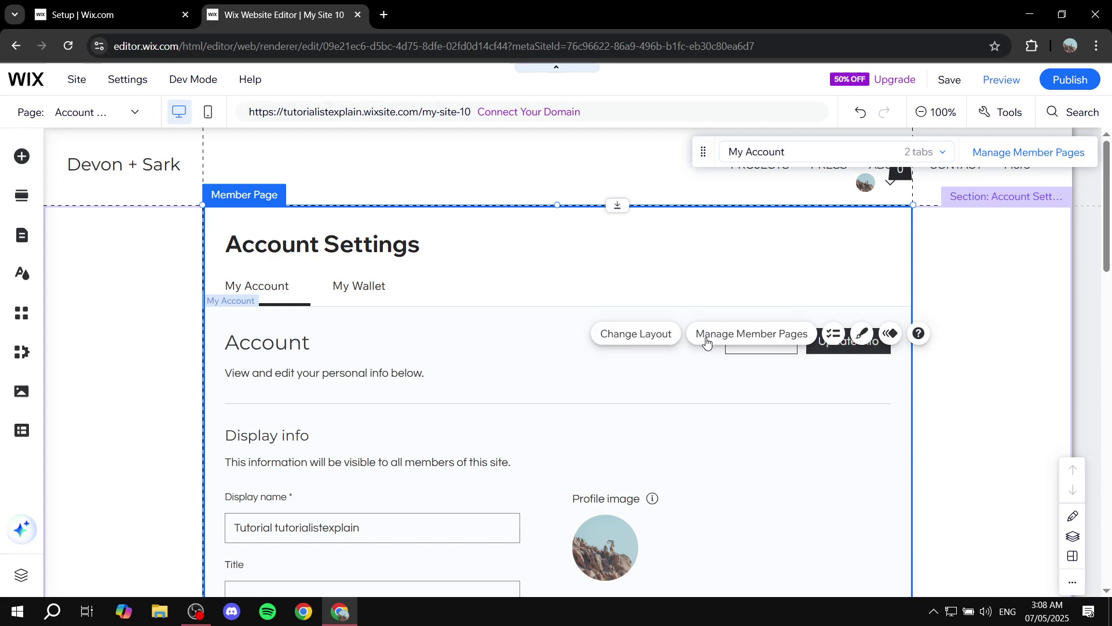
pyautogui.click(643, 338)
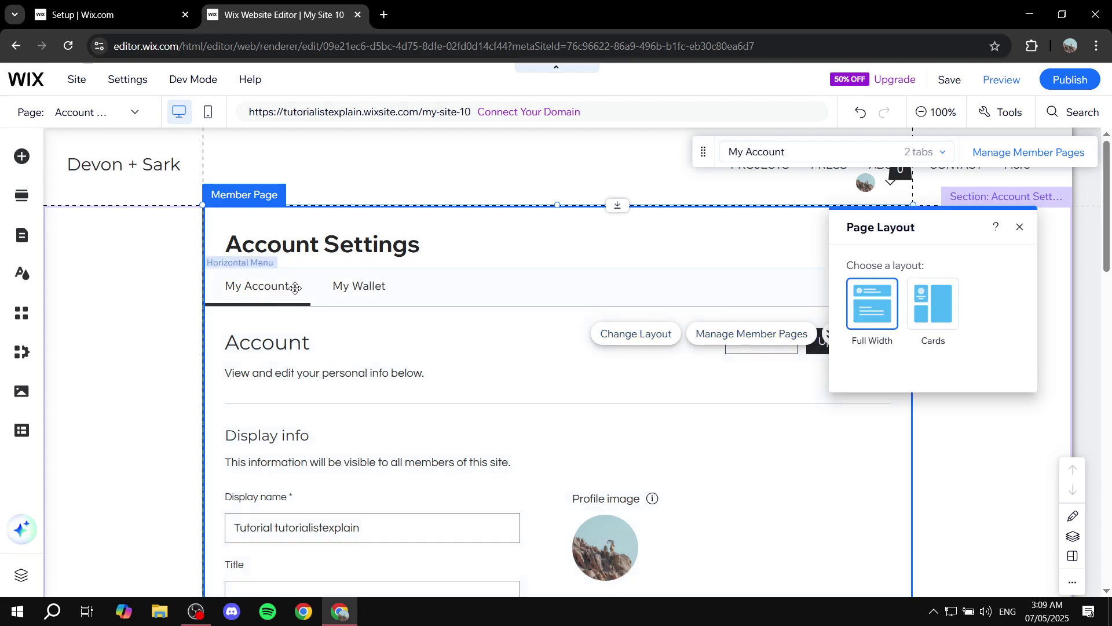
pyautogui.click(948, 314)
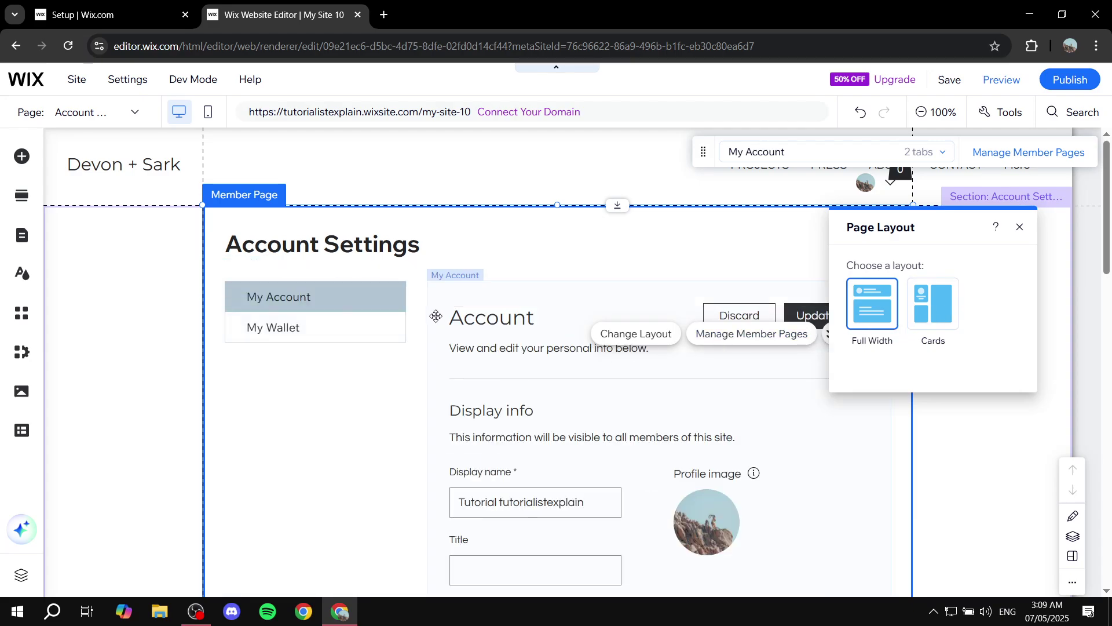
pyautogui.click(876, 311)
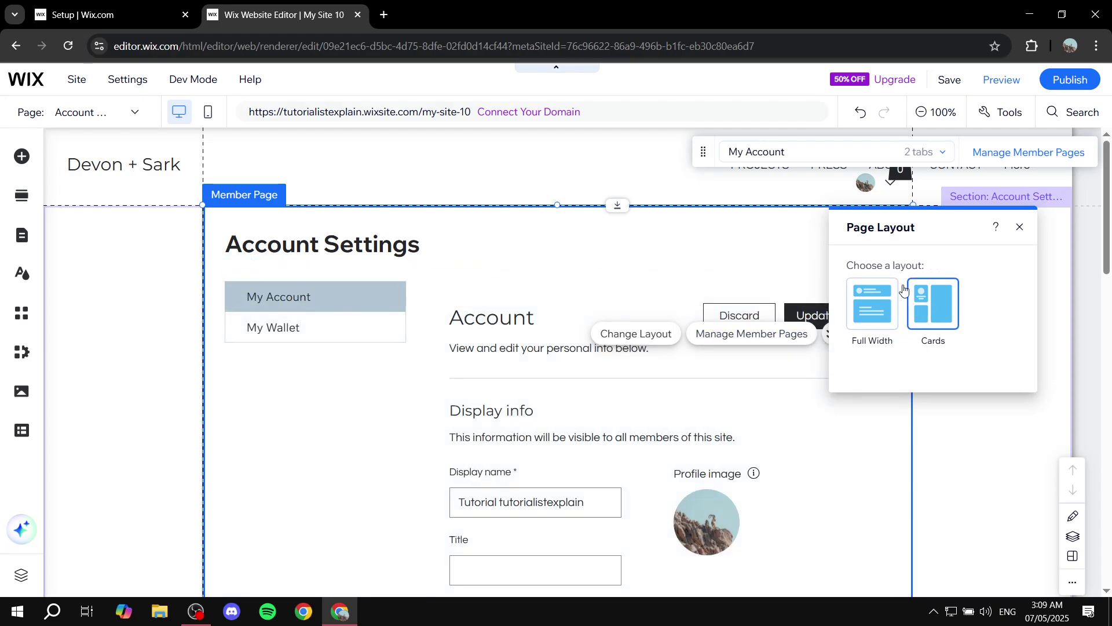
pyautogui.click(1021, 227)
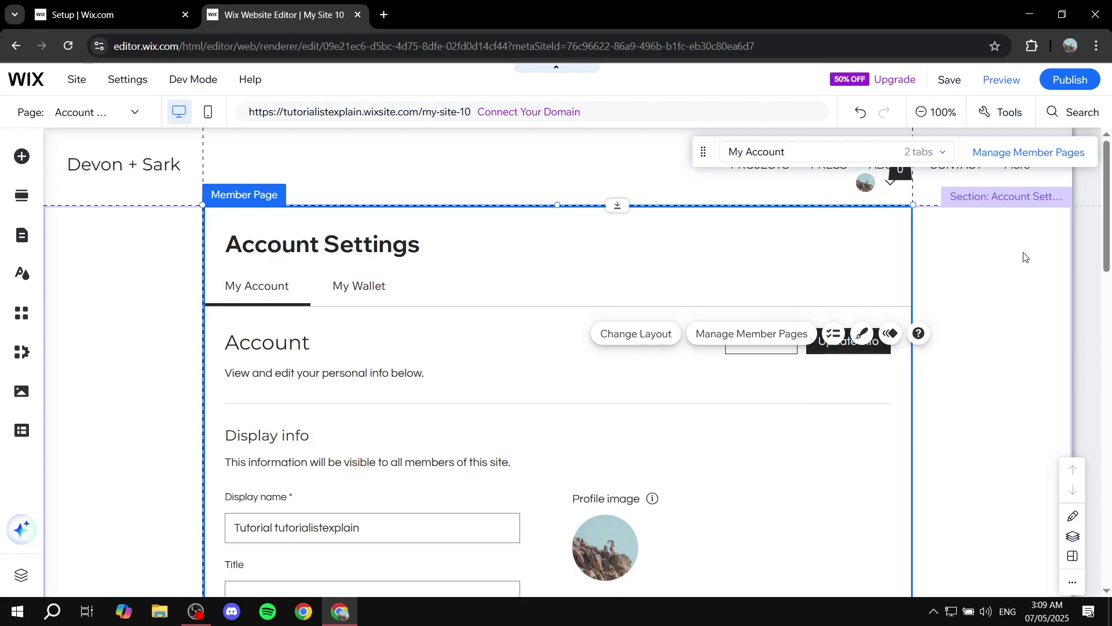
pyautogui.click(1019, 340)
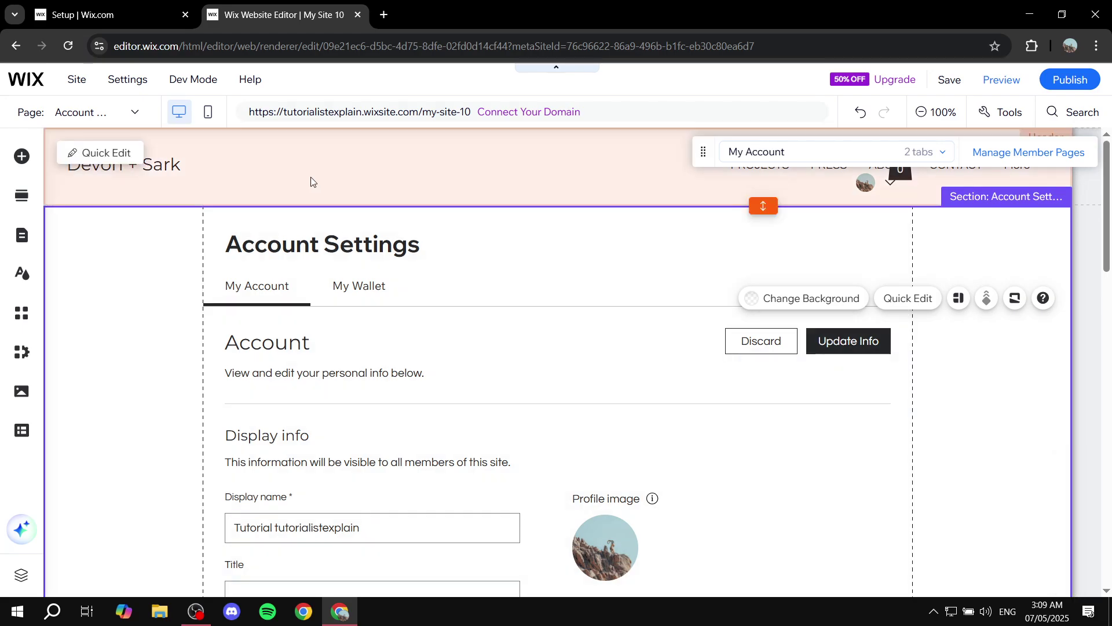
# Switch to the Q Community Center site page and look over its content
pyautogui.click(136, 112)
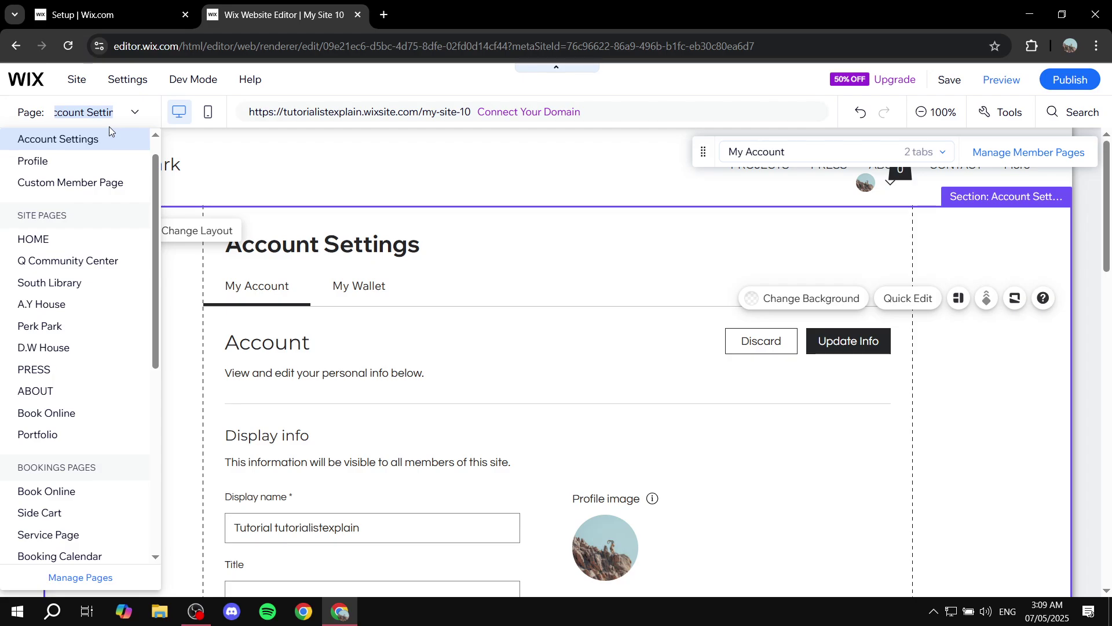
pyautogui.click(68, 261)
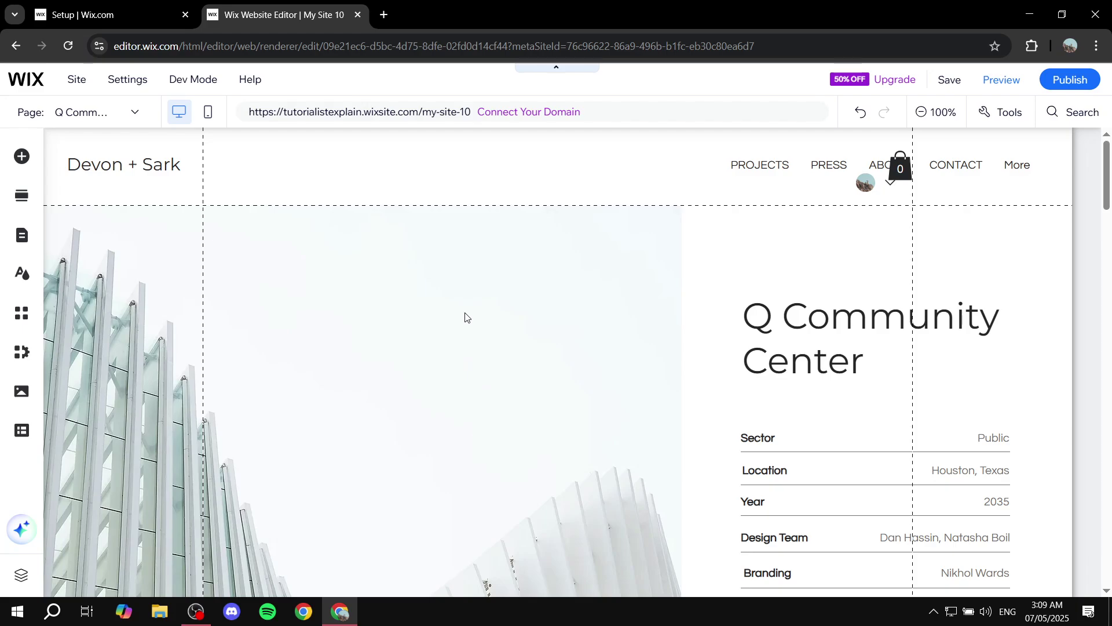
pyautogui.scroll(-4, 464, 273)
pyautogui.scroll(3, 359, 244)
pyautogui.scroll(1, 302, 220)
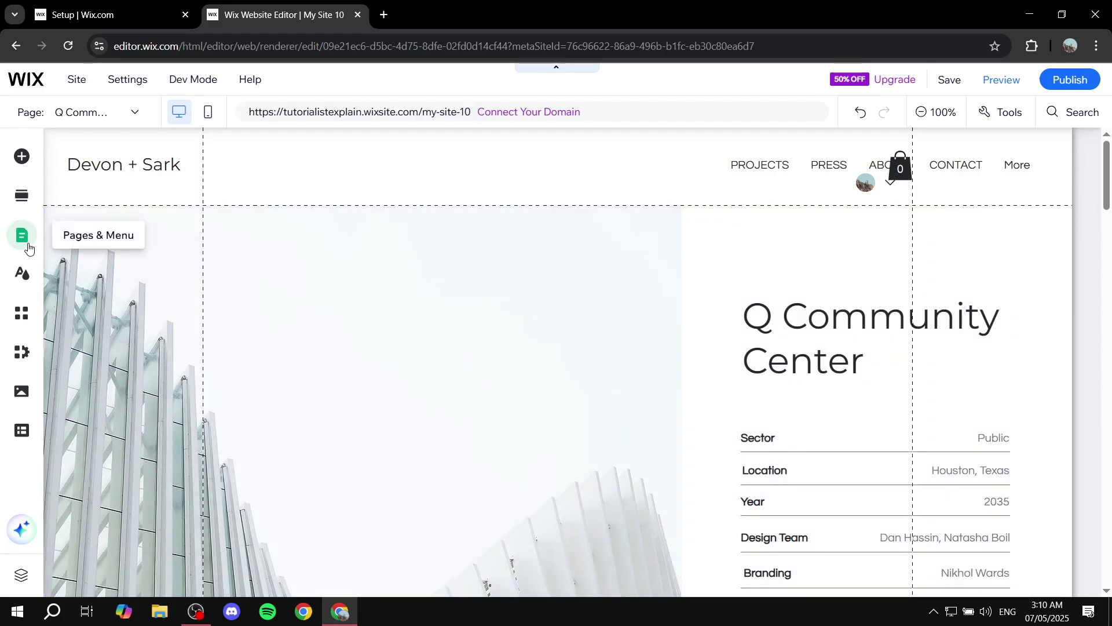
# In the Q Community Center page's permissions, try the Password holders option and set access to Site members
pyautogui.click(24, 237)
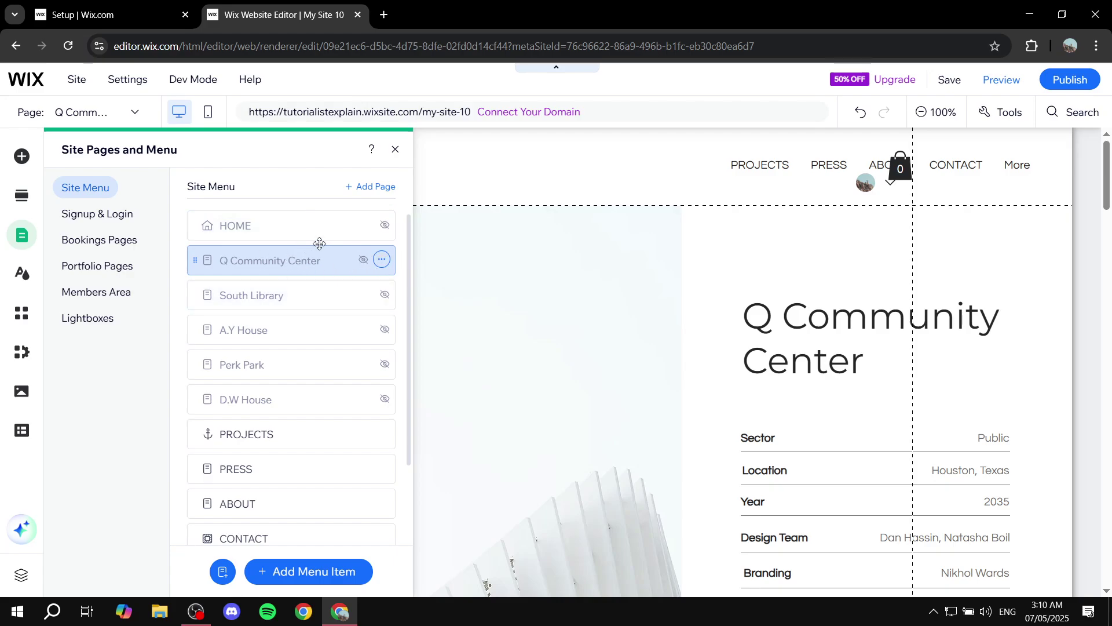
pyautogui.click(382, 261)
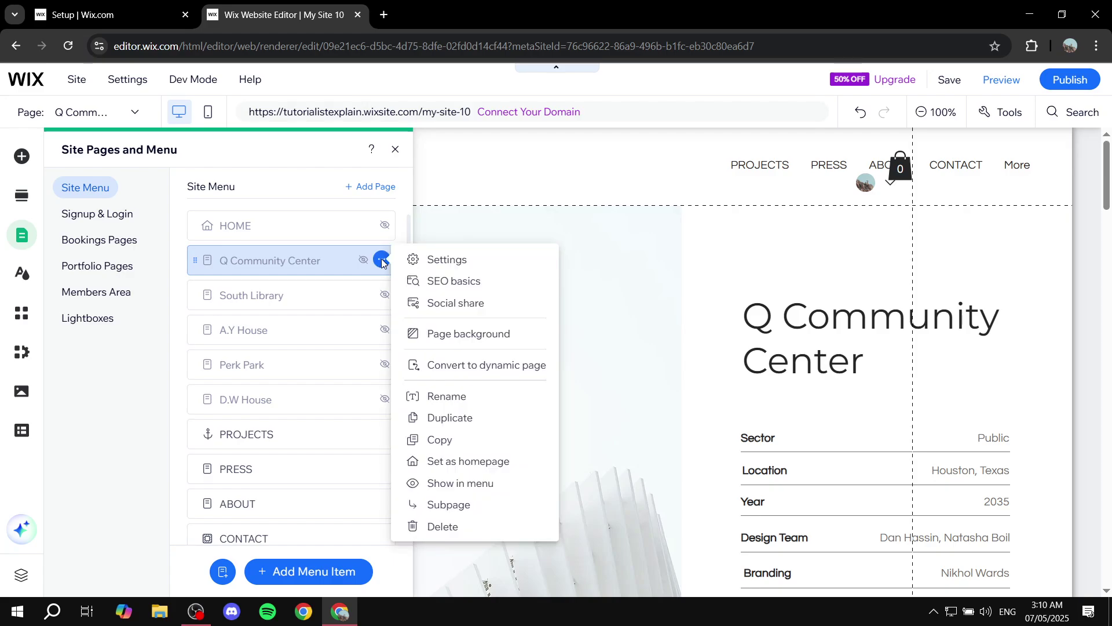
pyautogui.click(437, 258)
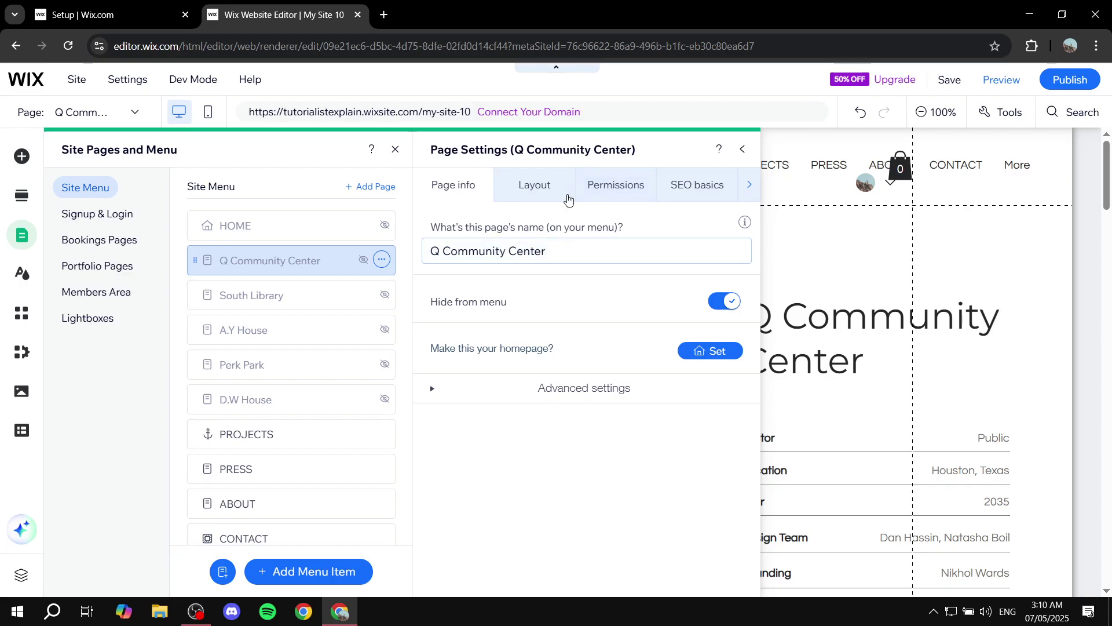
pyautogui.click(623, 185)
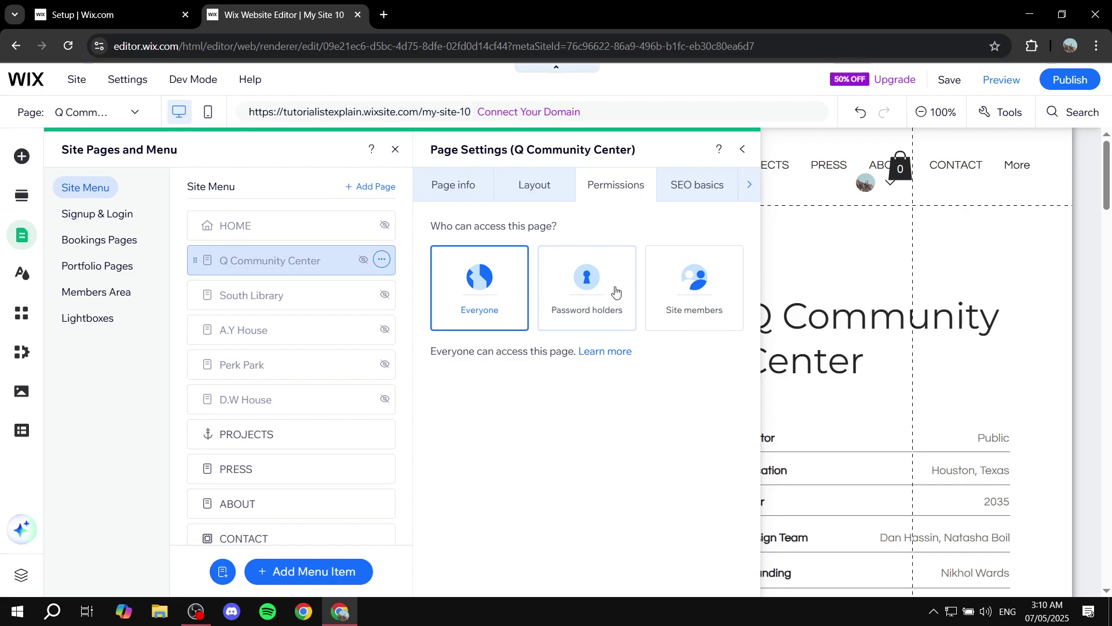
pyautogui.click(589, 290)
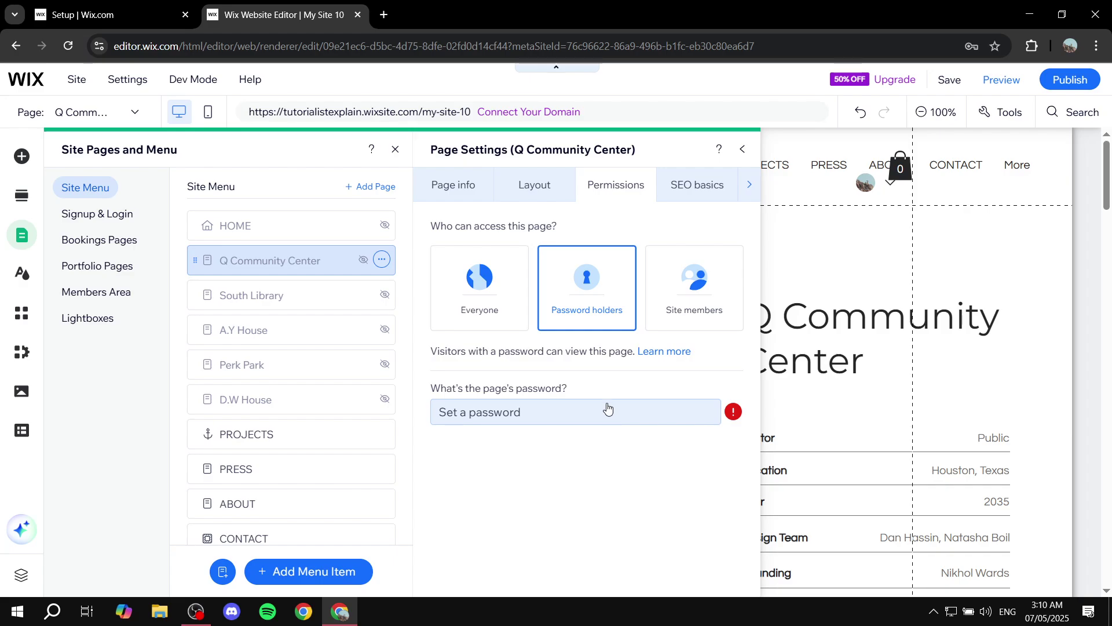
pyautogui.click(711, 303)
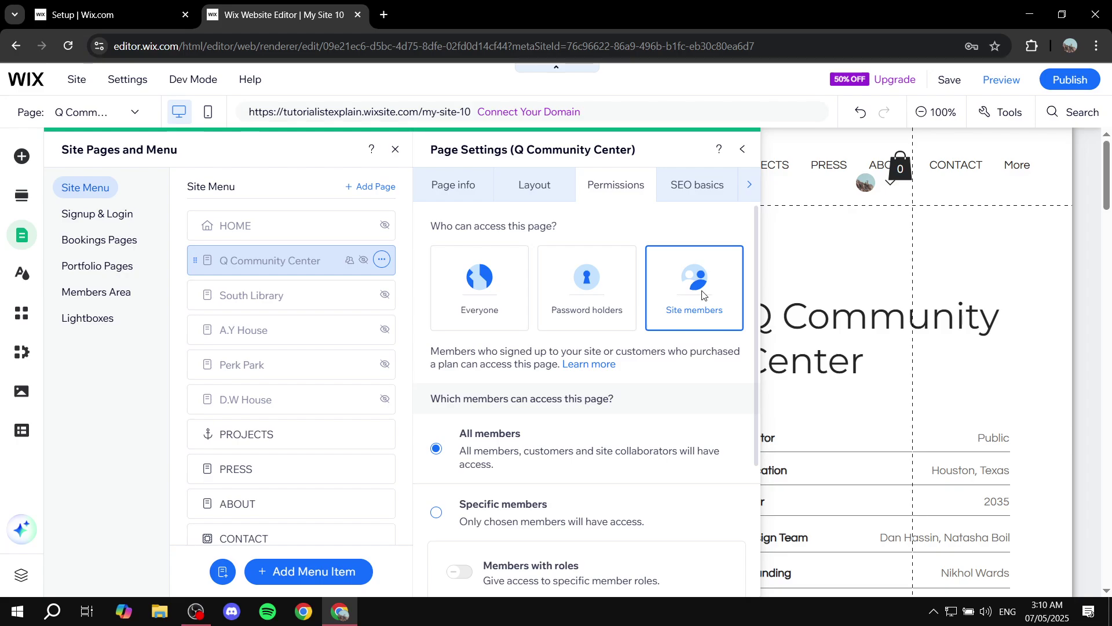
# Limit the Q Community Center page to specific members and enable access for members with roles
pyautogui.scroll(-3, 584, 427)
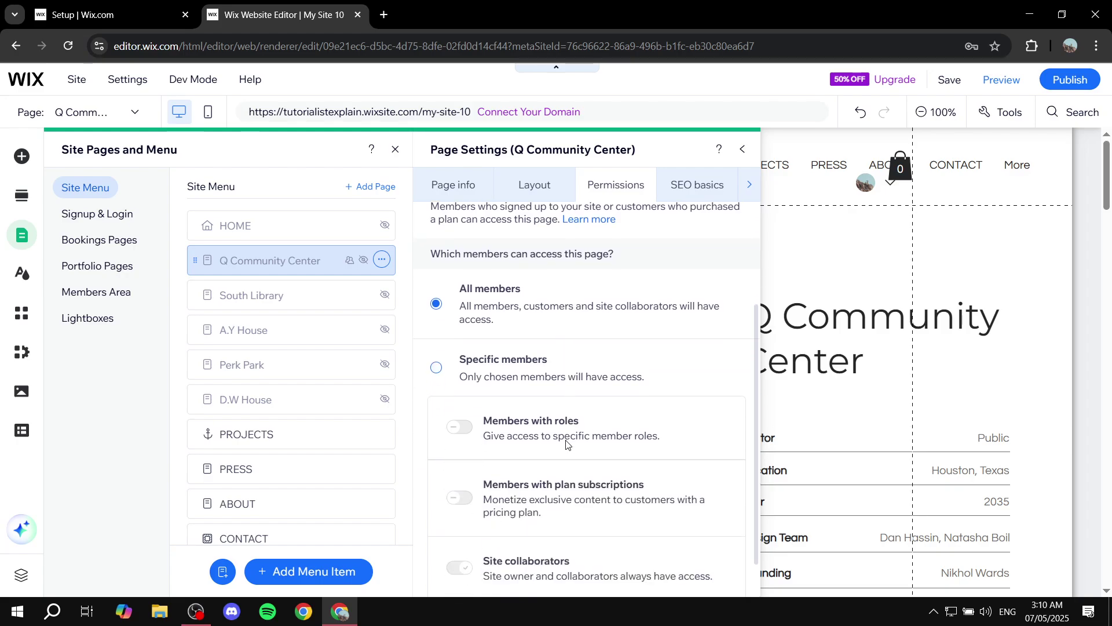
pyautogui.click(436, 368)
pyautogui.scroll(-1, 499, 362)
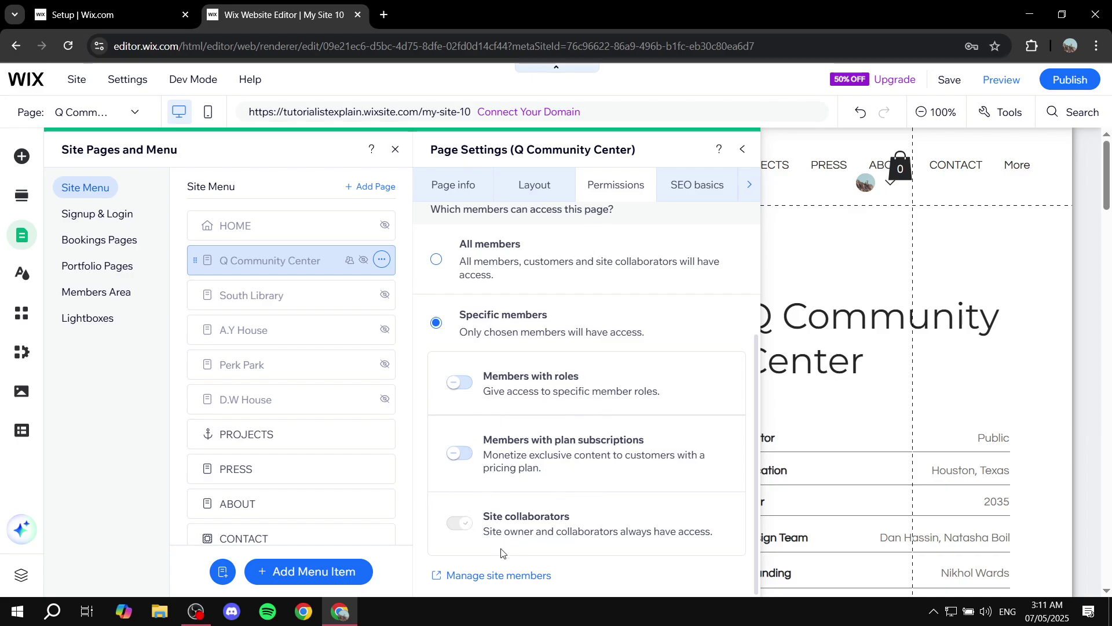
pyautogui.click(462, 383)
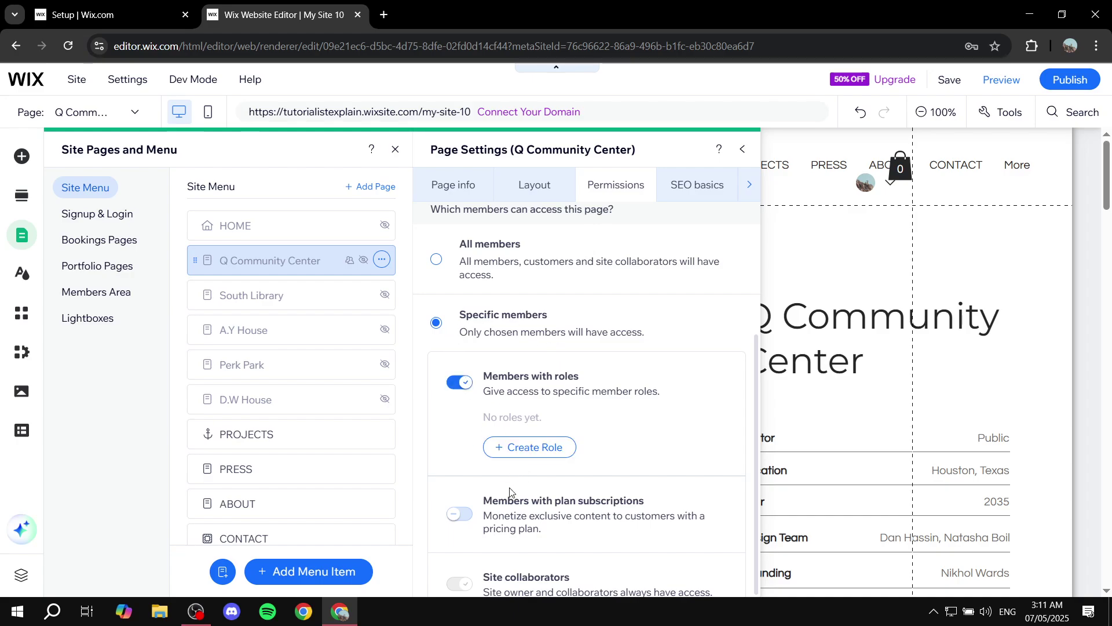
# Enable Q Community Center page access for members with plan subscriptions and review the role and plan options
pyautogui.click(461, 514)
pyautogui.scroll(-2, 537, 415)
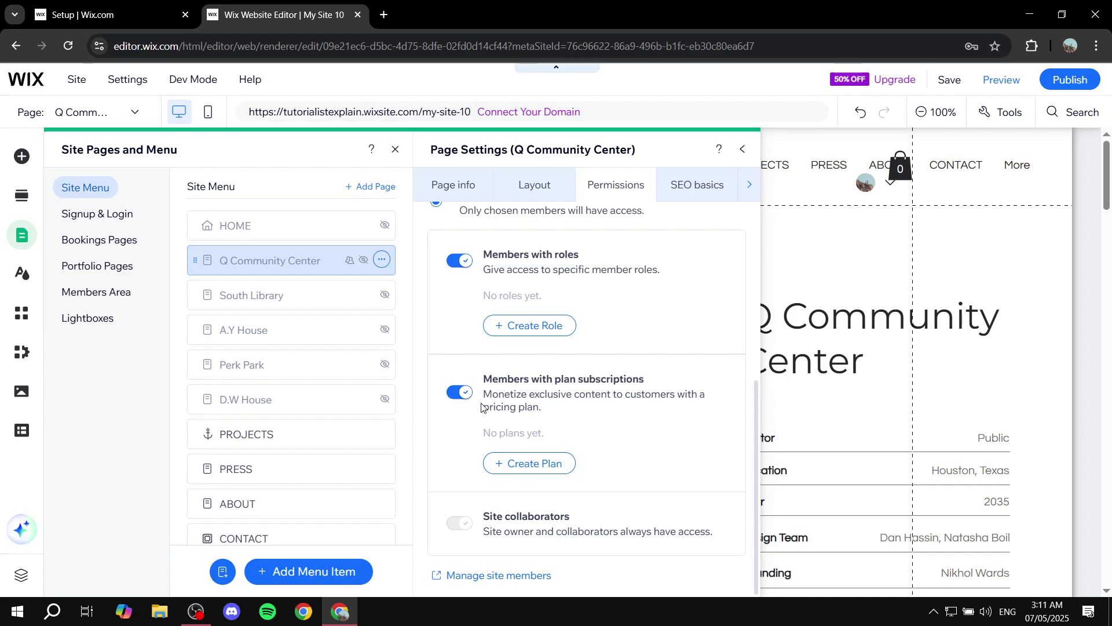
pyautogui.scroll(2, 465, 493)
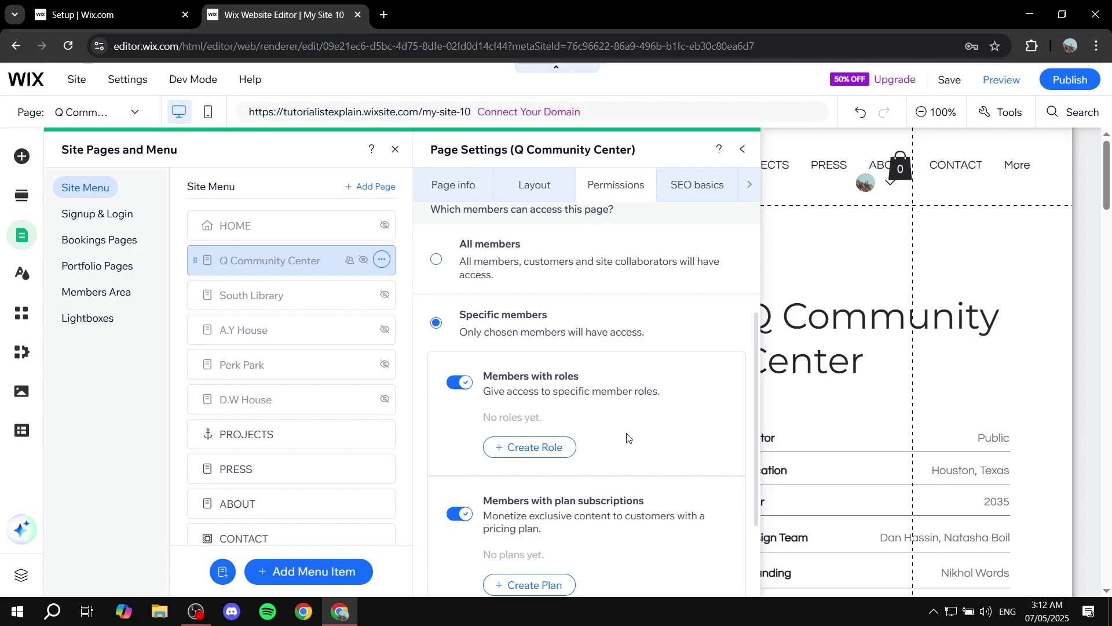
pyautogui.scroll(-2, 625, 437)
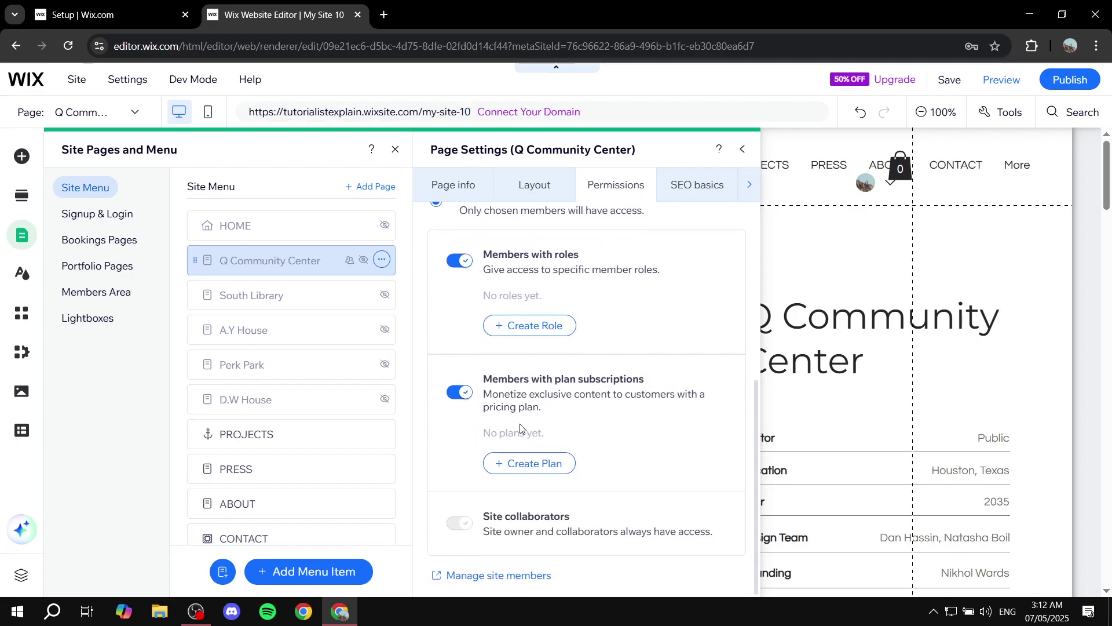
# Turn off access for members with plan subscriptions and members with roles, then close the Q Community Center page settings
pyautogui.click(460, 392)
pyautogui.click(460, 353)
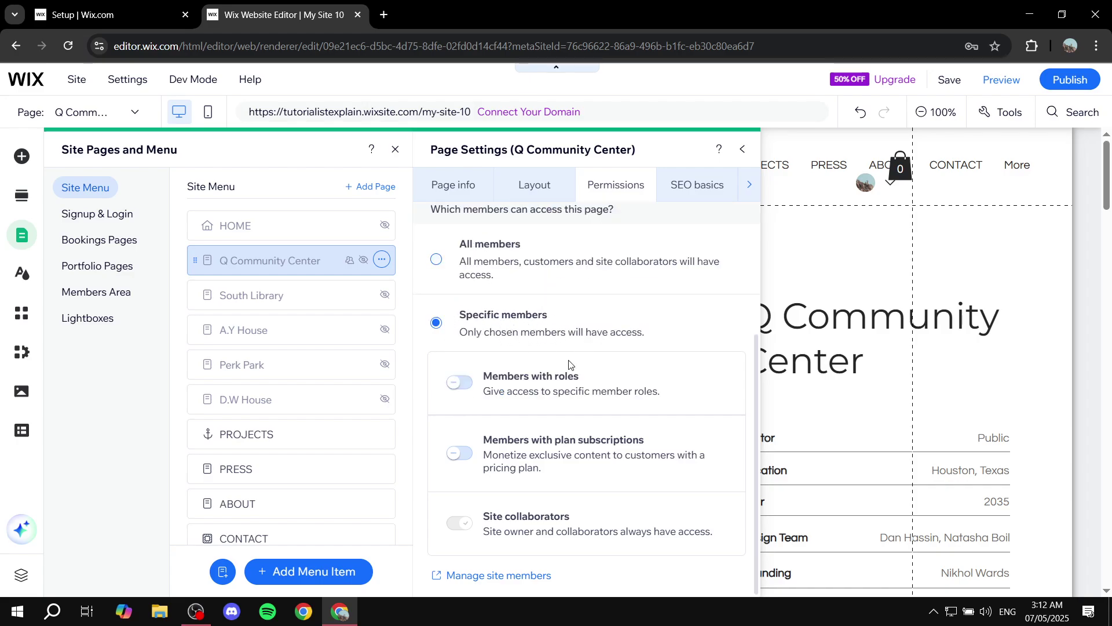
pyautogui.scroll(3, 572, 366)
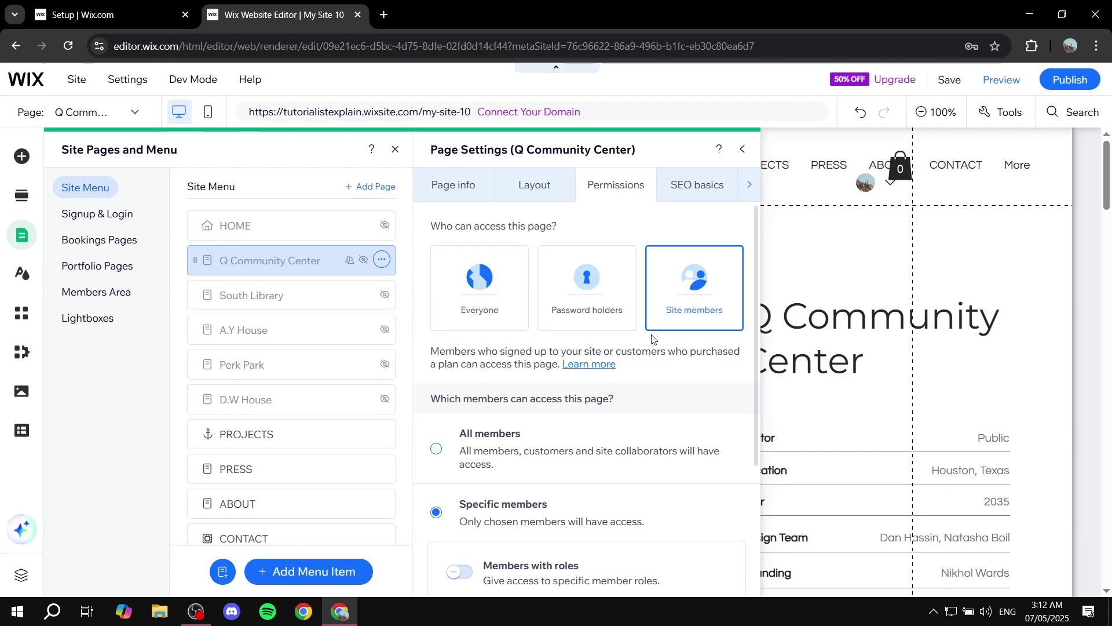
pyautogui.scroll(-3, 683, 348)
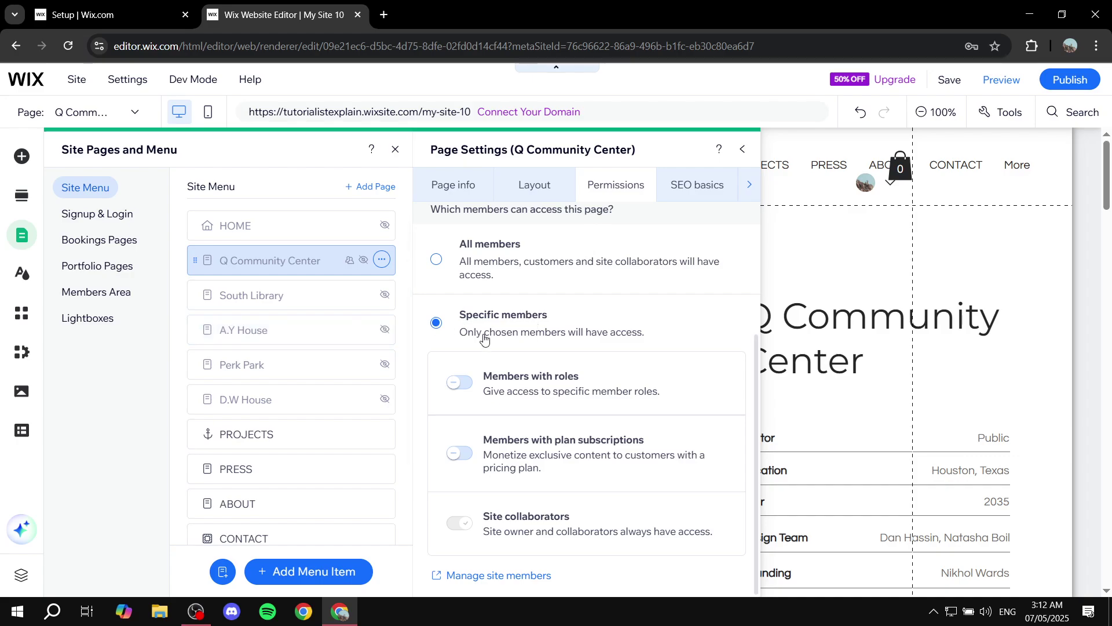
pyautogui.click(742, 149)
pyautogui.click(396, 151)
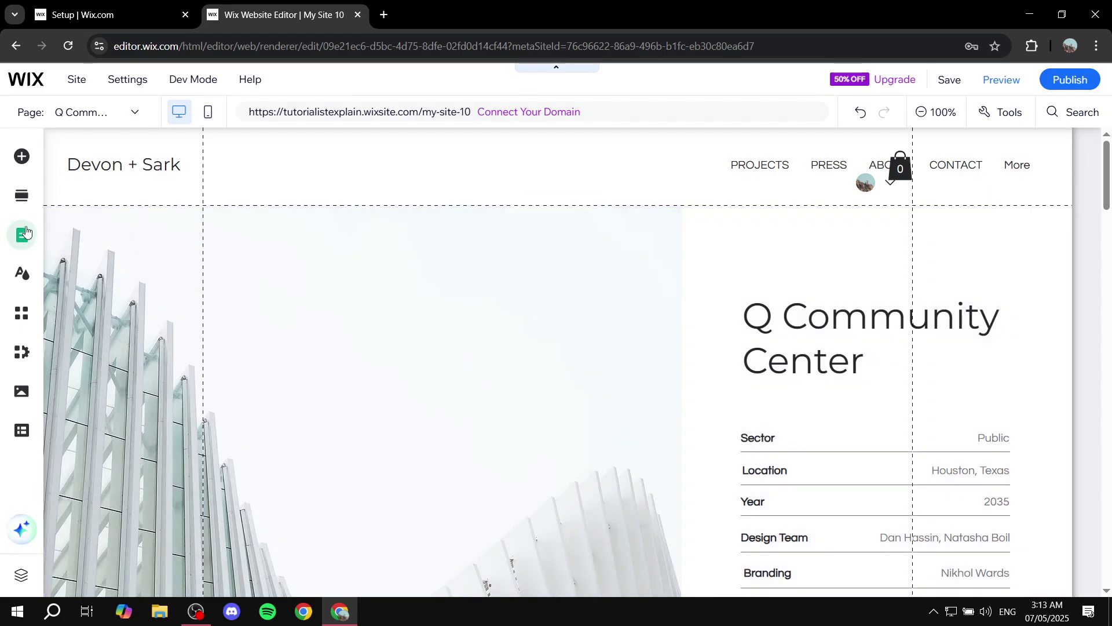
# Reopen the Q Community Center page's permissions and give access to All members
pyautogui.click(25, 233)
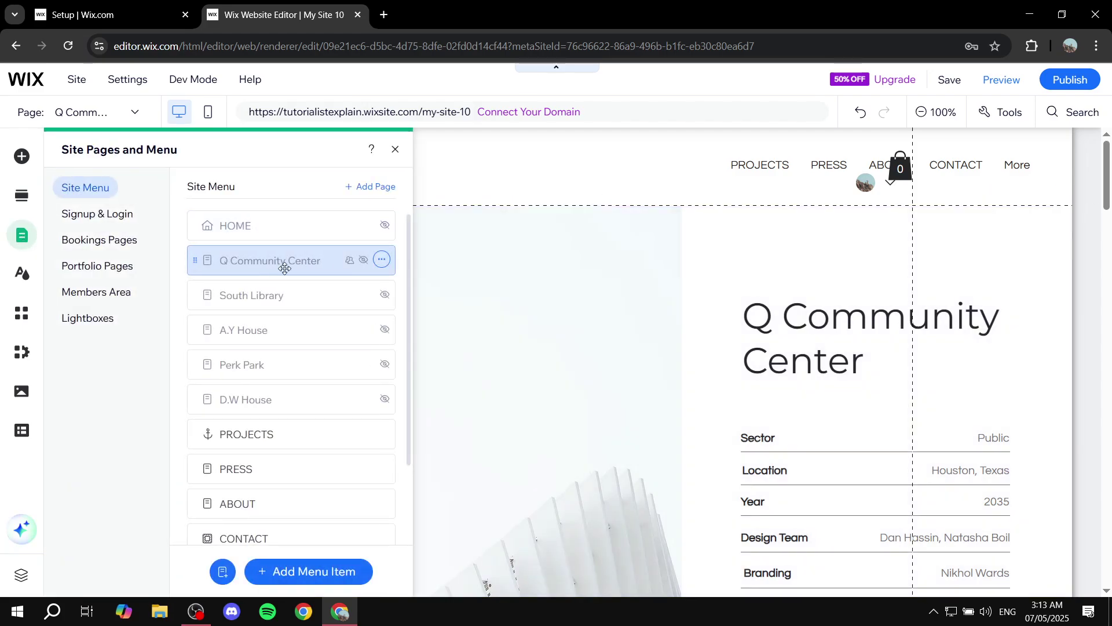
pyautogui.click(382, 261)
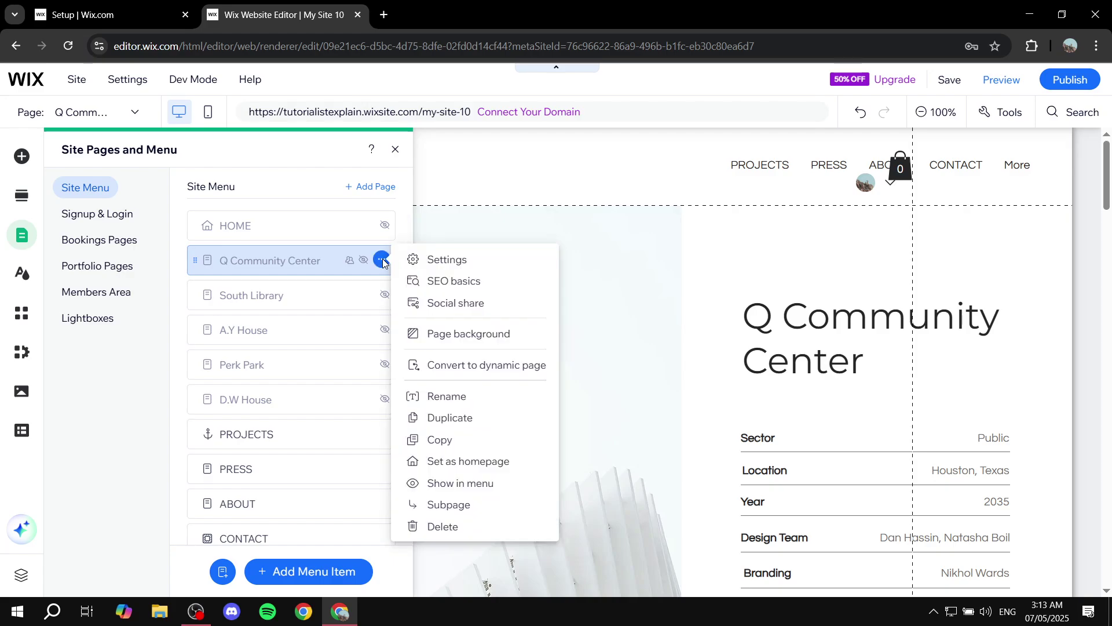
pyautogui.click(382, 261)
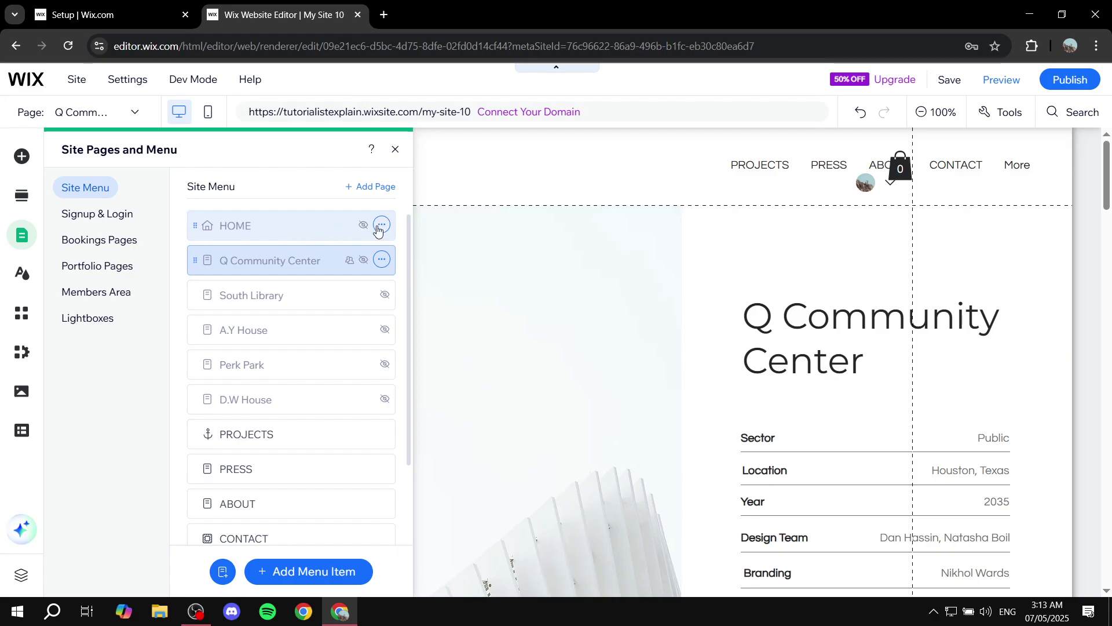
pyautogui.click(381, 260)
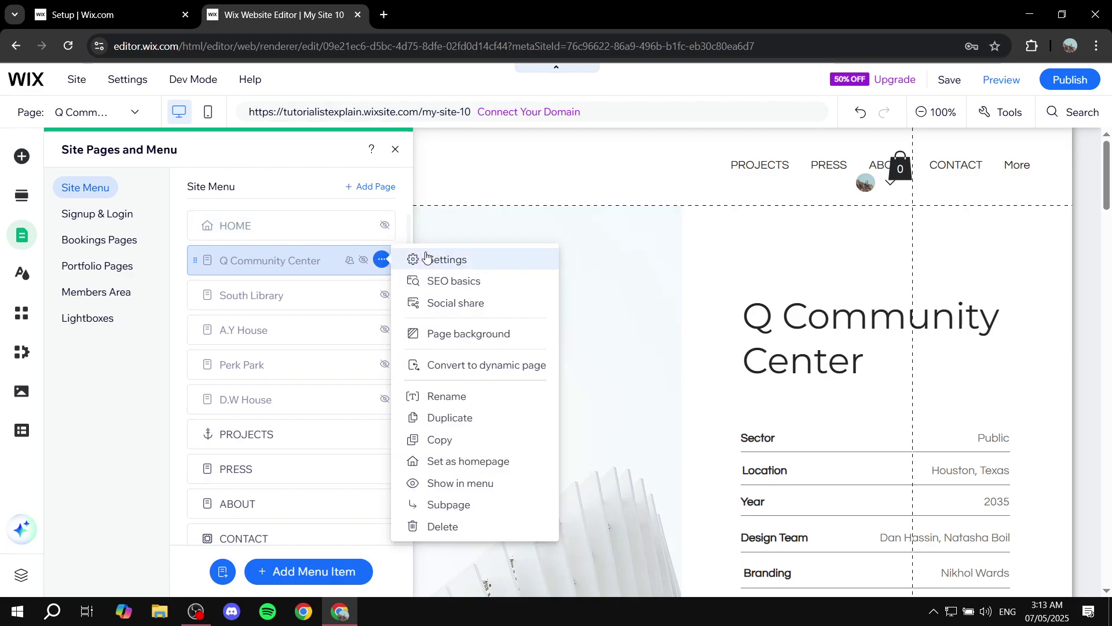
pyautogui.click(432, 258)
pyautogui.click(619, 184)
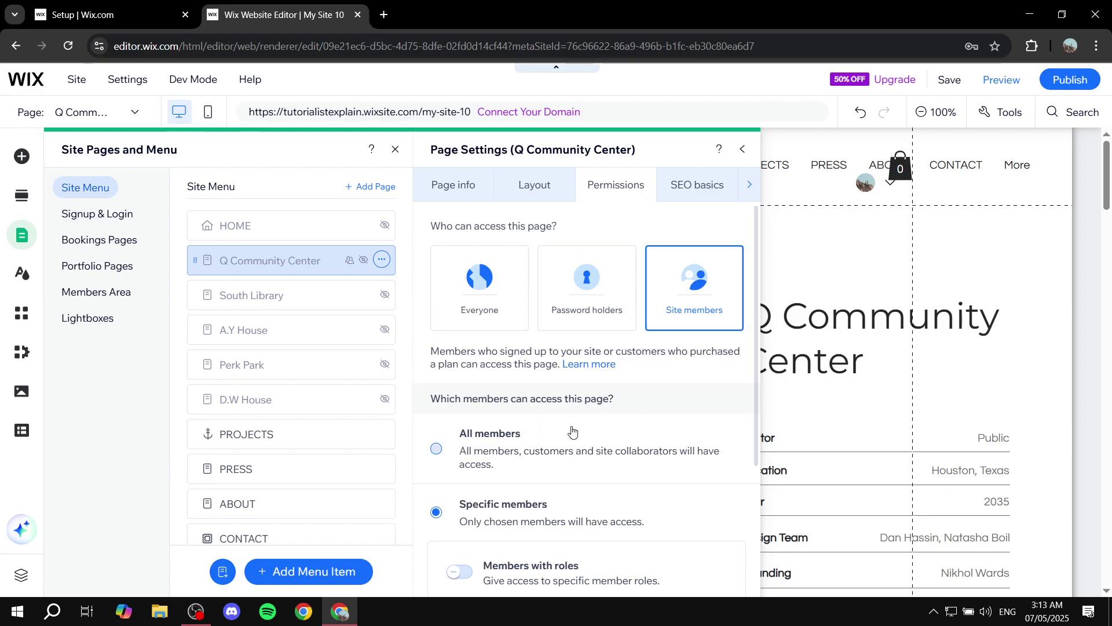
pyautogui.click(439, 446)
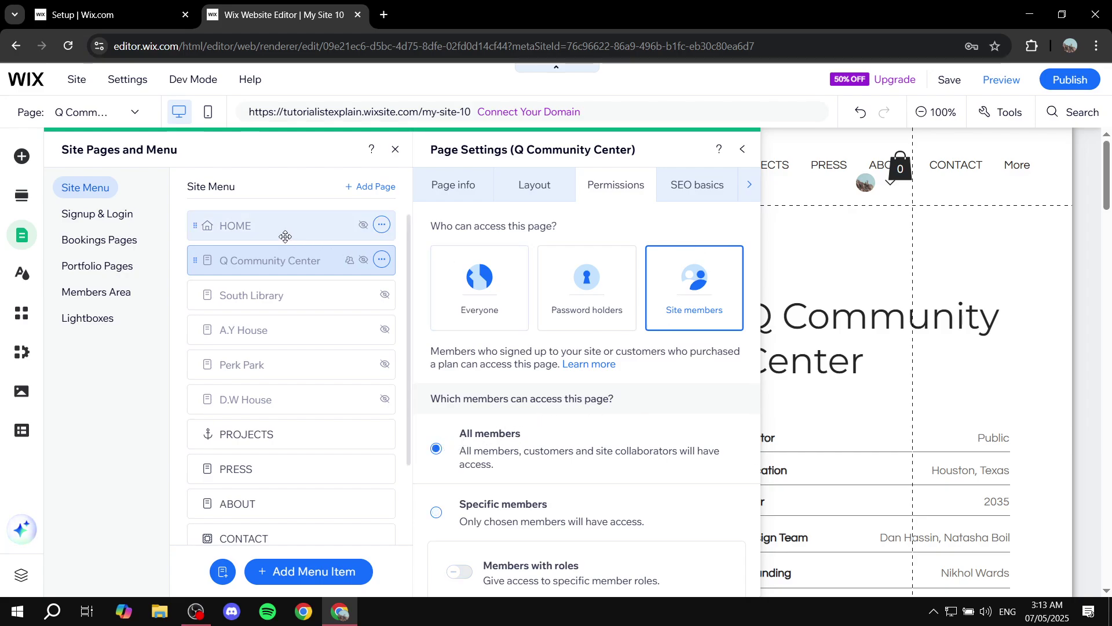
# Compare the access permissions of the HOME page with those of the Q Community Center page, then close the page settings
pyautogui.click(383, 226)
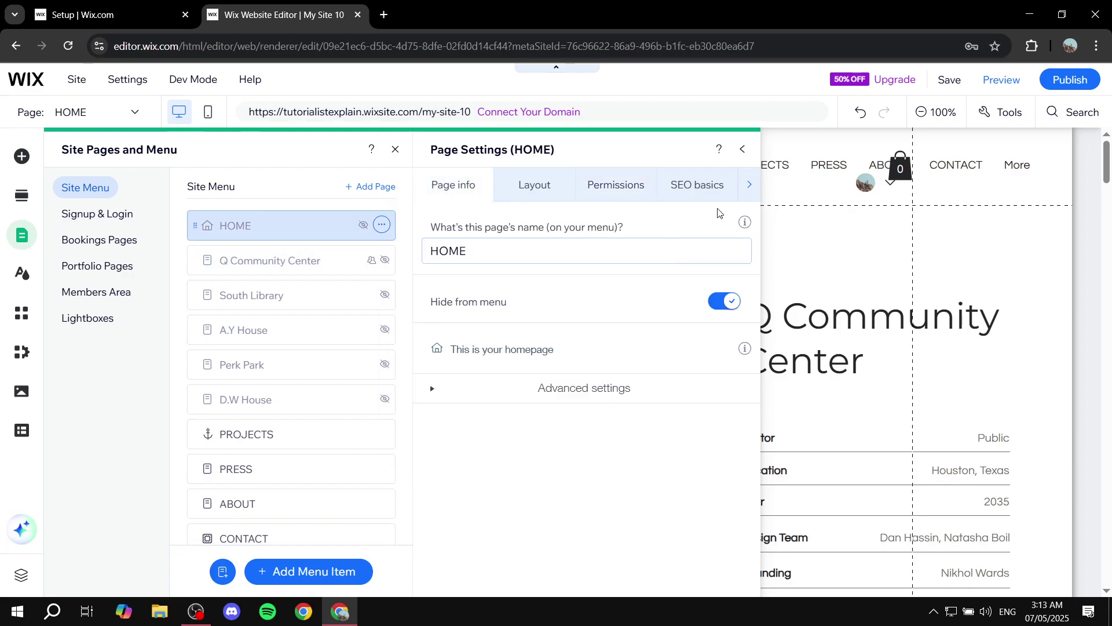
pyautogui.click(632, 186)
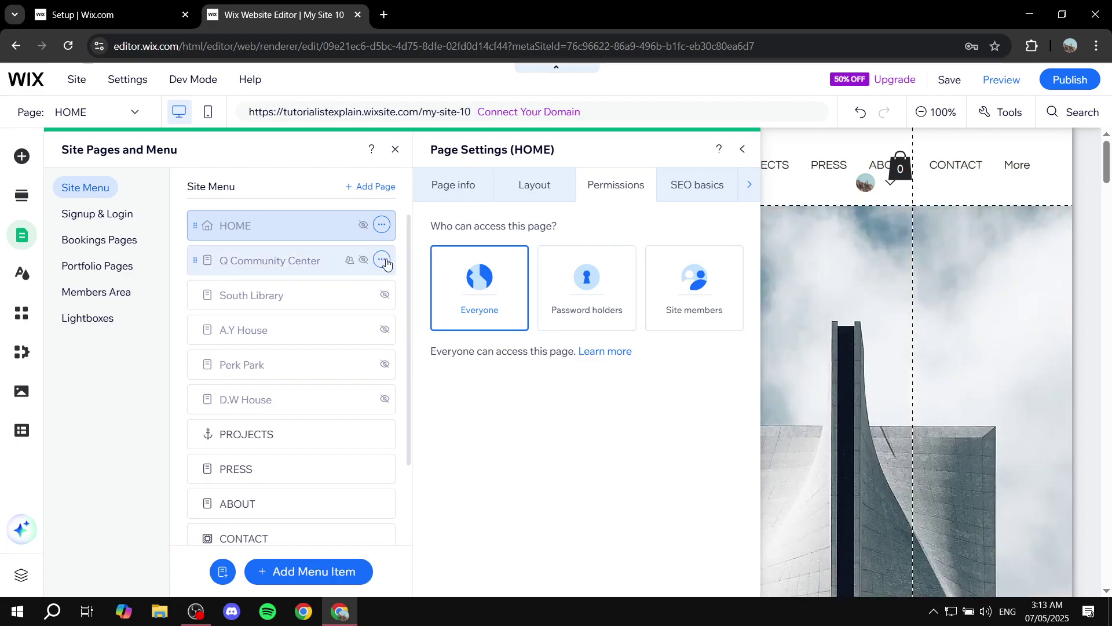
pyautogui.click(382, 260)
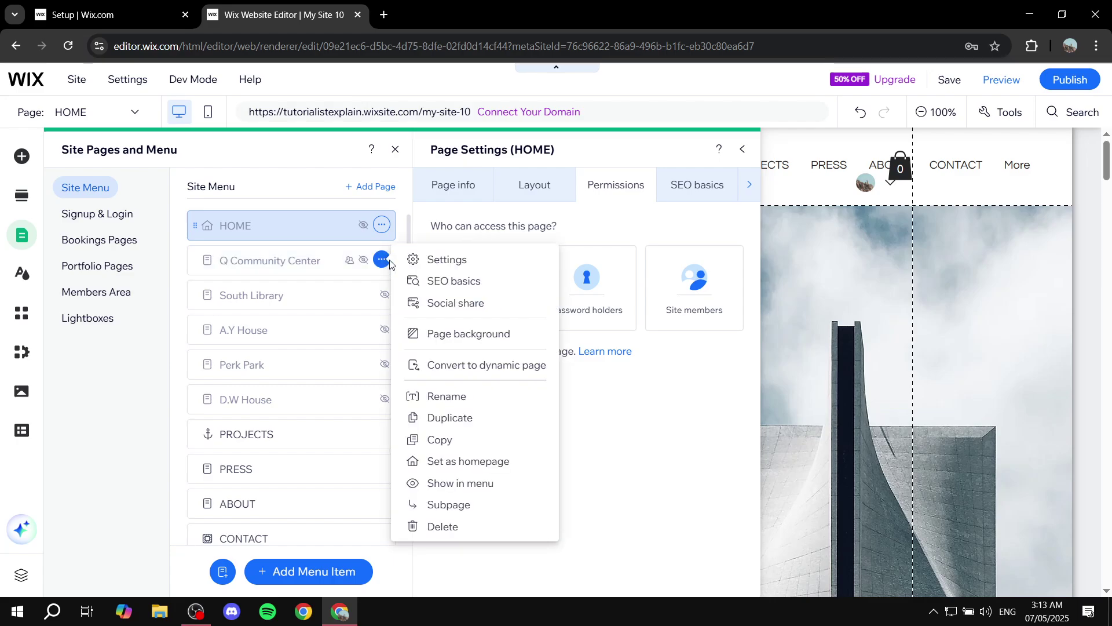
pyautogui.click(424, 260)
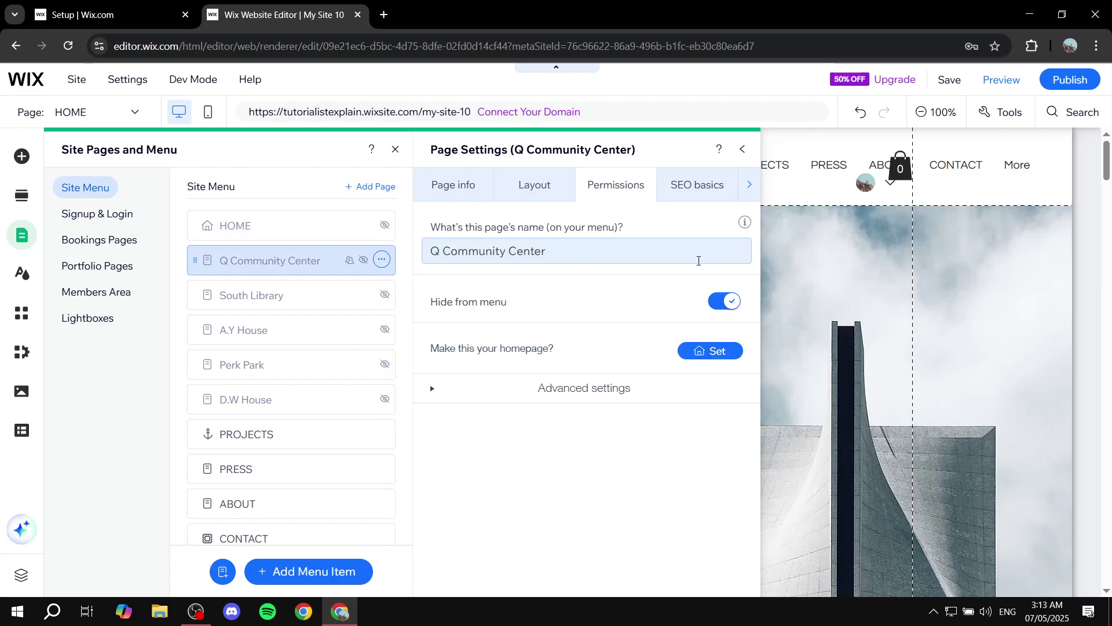
pyautogui.click(618, 185)
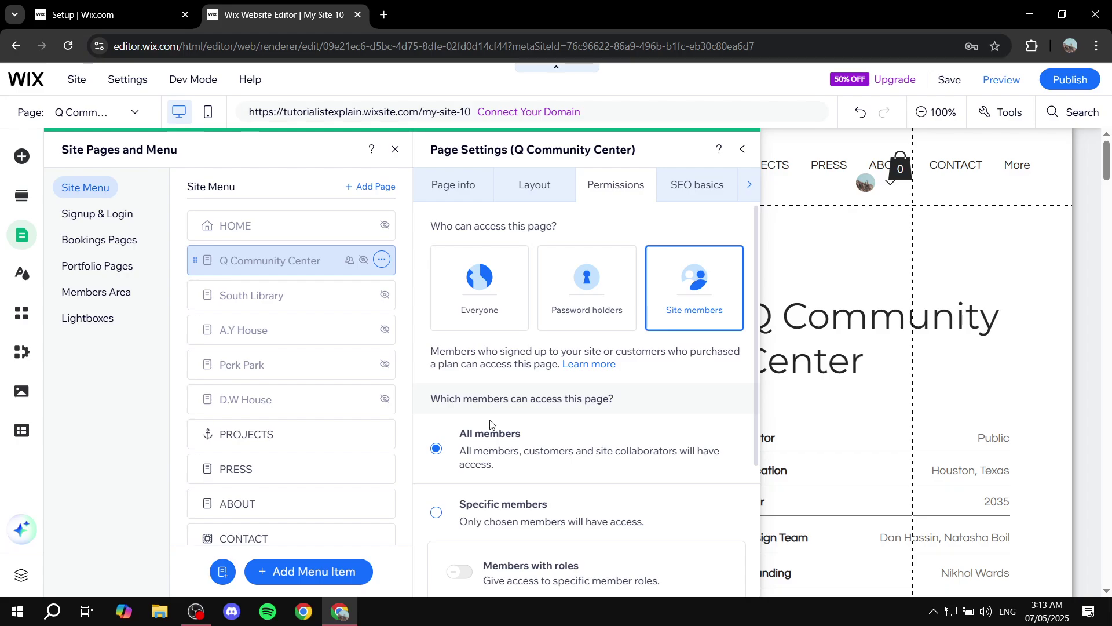
pyautogui.scroll(-3, 642, 425)
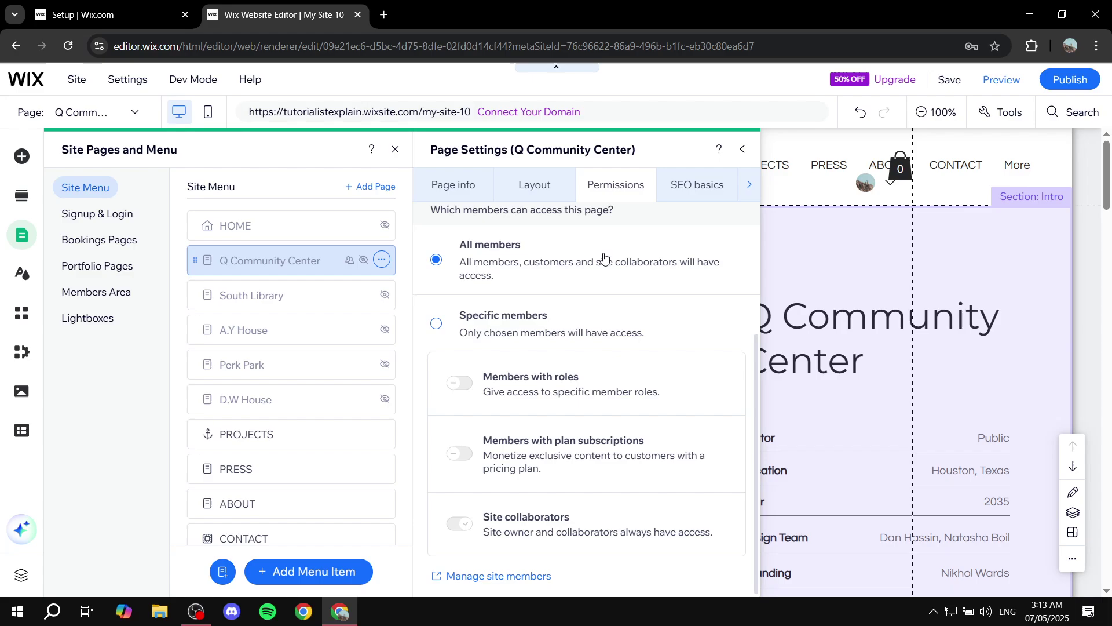
pyautogui.scroll(3, 596, 266)
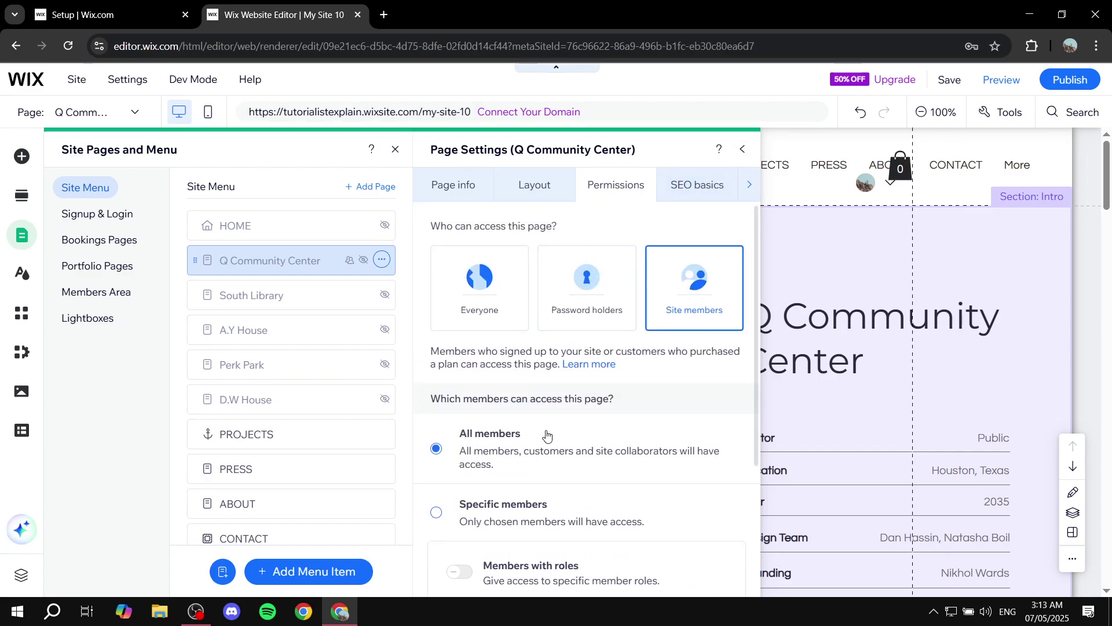
pyautogui.click(743, 152)
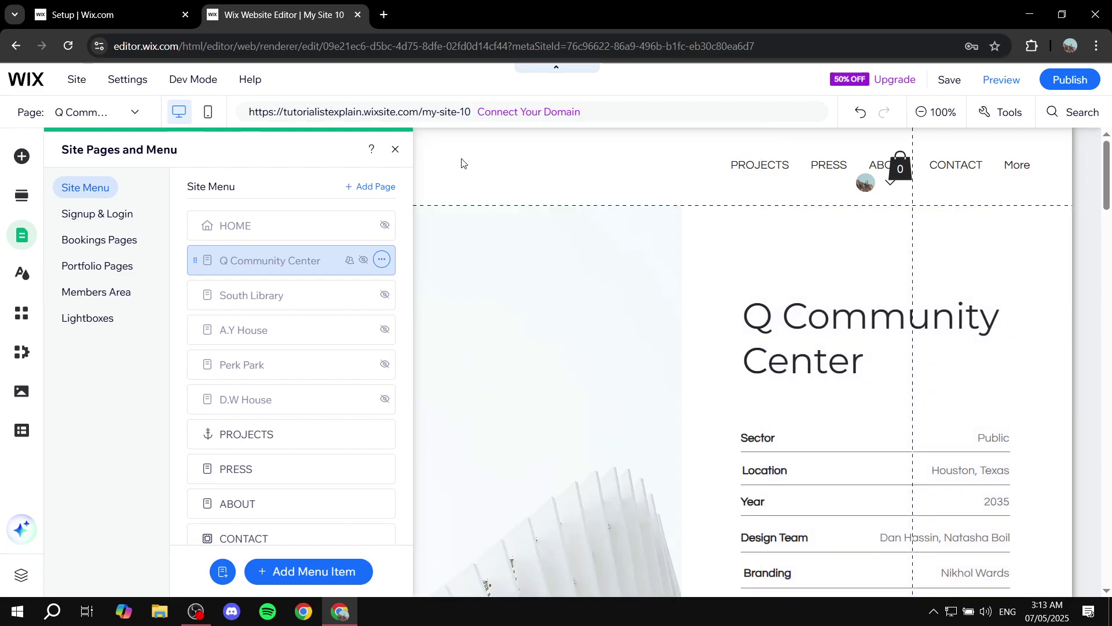
pyautogui.click(396, 150)
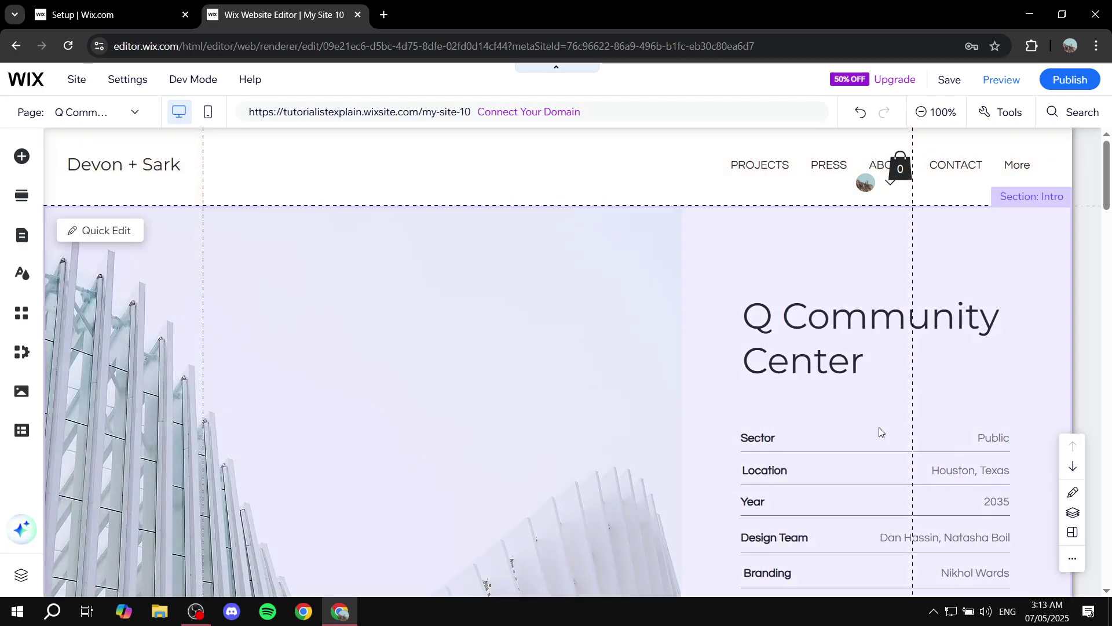
pyautogui.scroll(-10, 878, 427)
pyautogui.scroll(10, 786, 406)
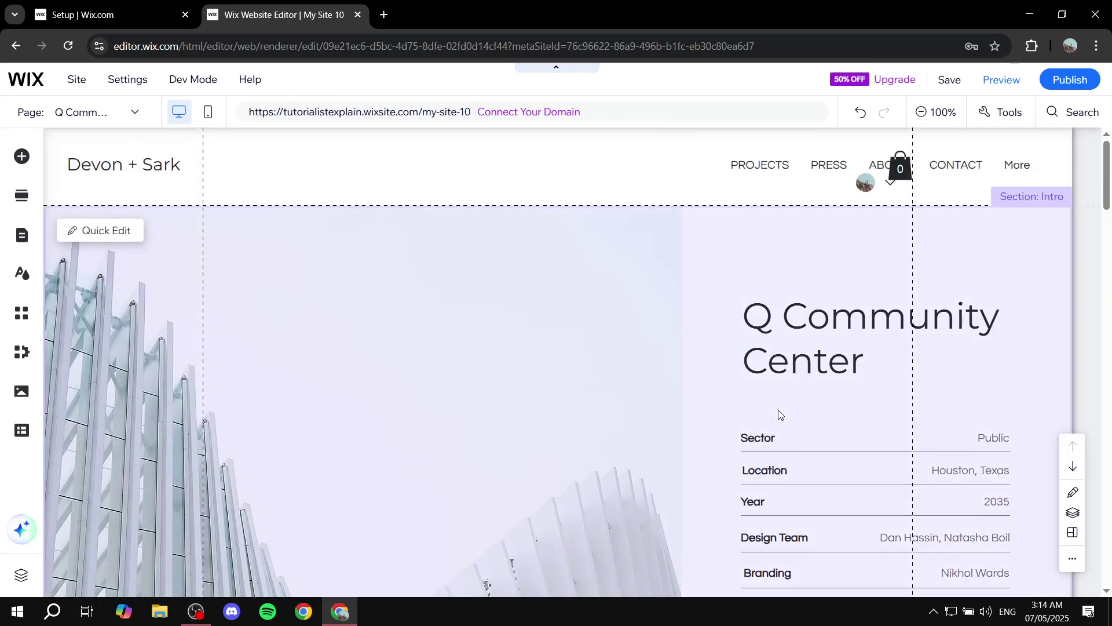